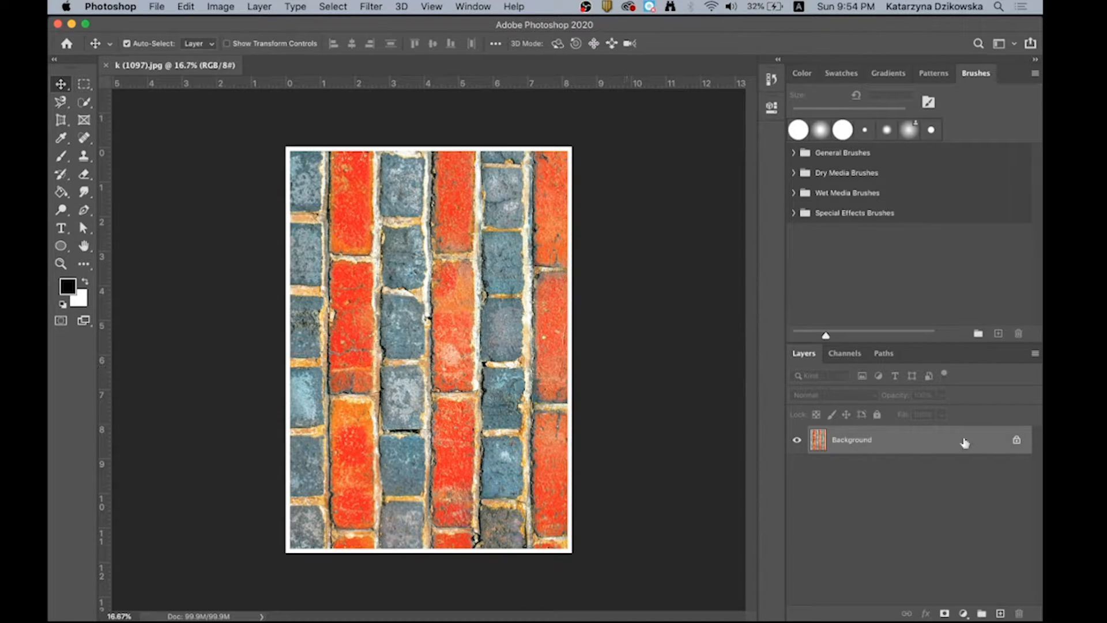
- Convert the locked Background into a regular layer named Layer 0, and try moving it before undoing the move
double_click(855, 445)
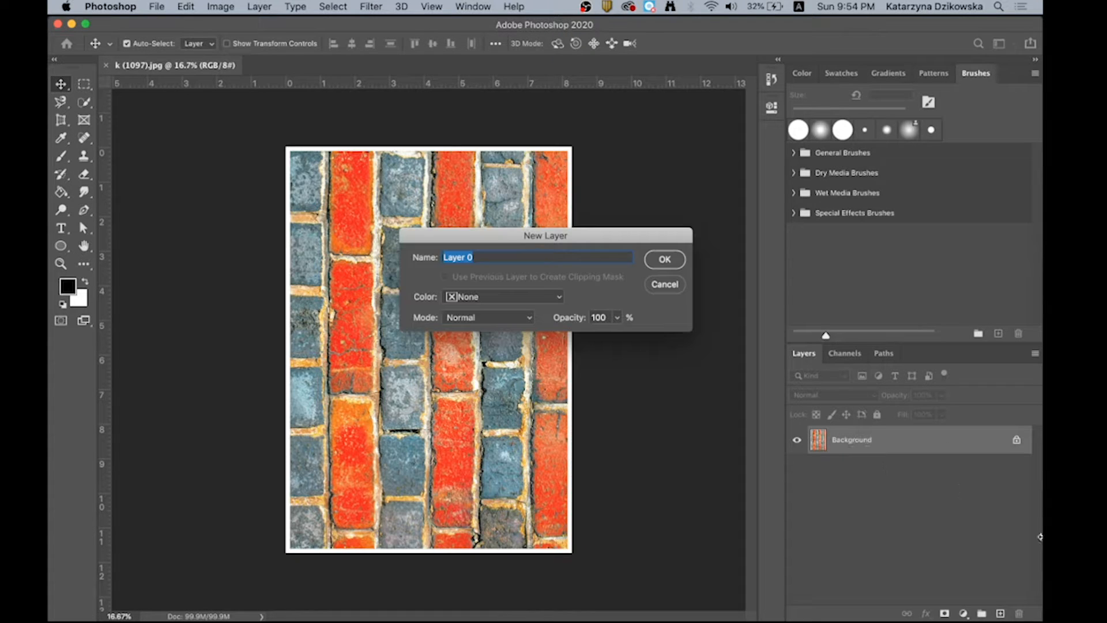
key(Return)
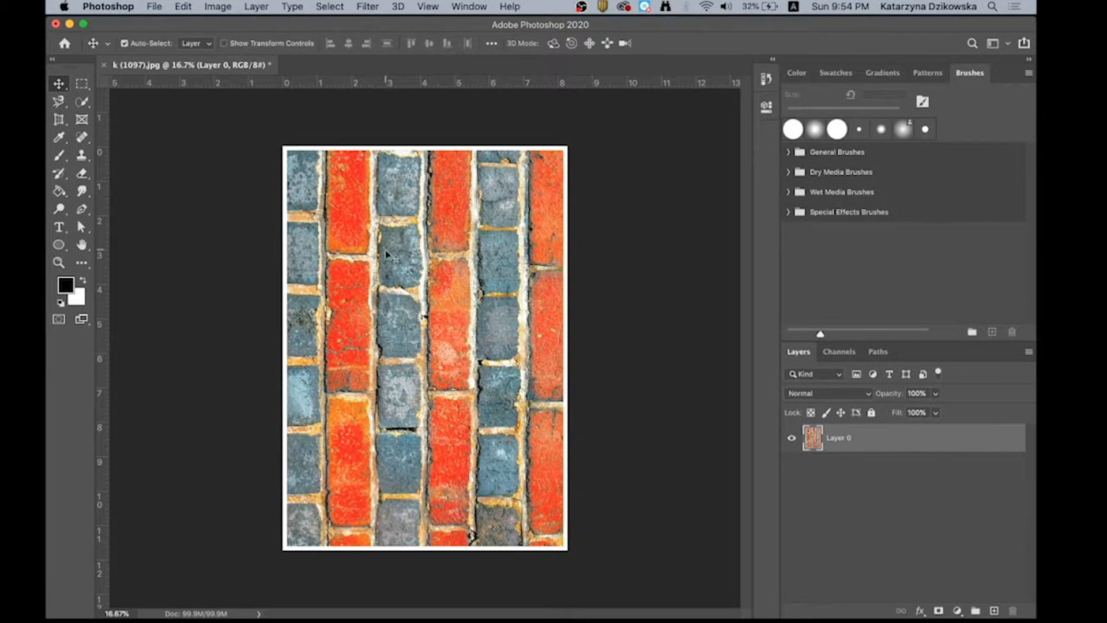
drag(424, 269, 429, 298)
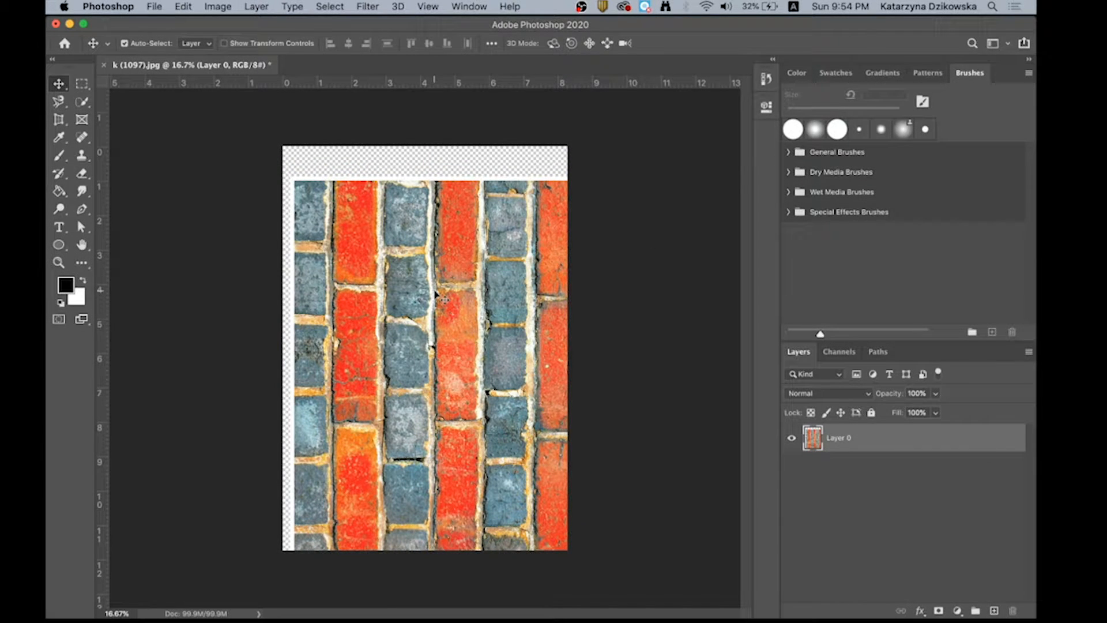
key(super+z)
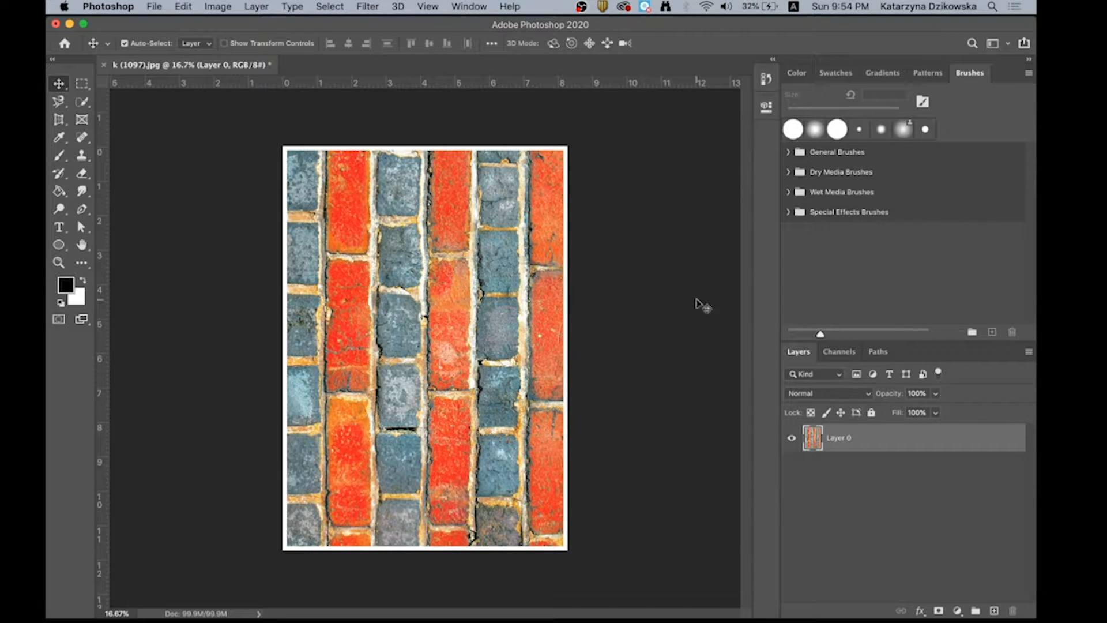
- Duplicate the brick layer to make five copies of Layer 0, and hide every layer except Layer 0 copy 5
drag(884, 428, 994, 609)
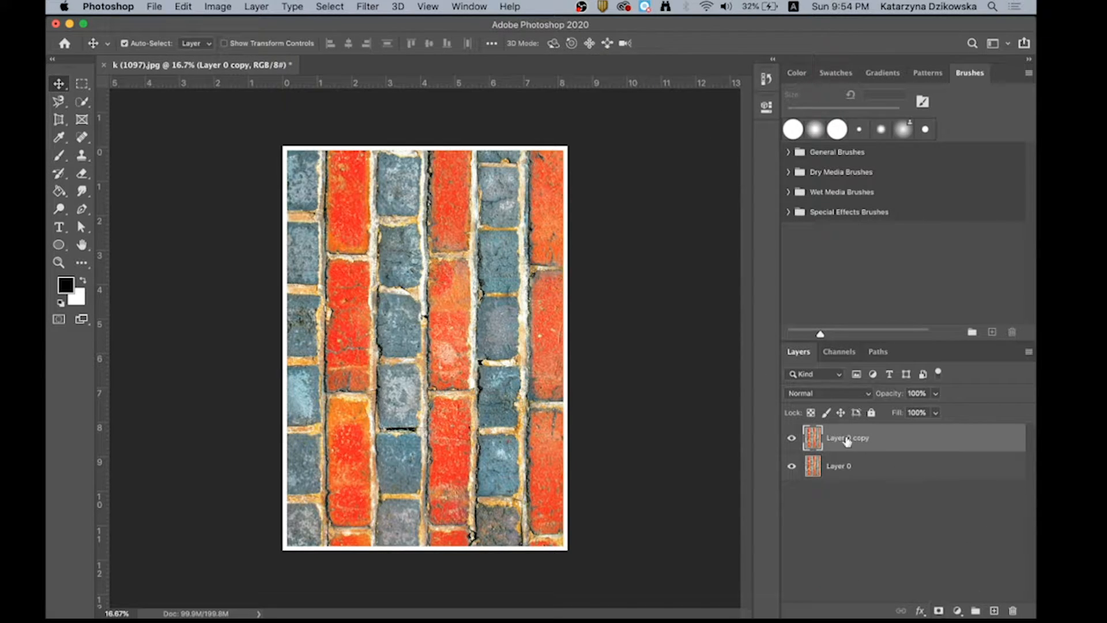
drag(847, 441, 995, 610)
drag(854, 441, 995, 609)
drag(870, 437, 994, 610)
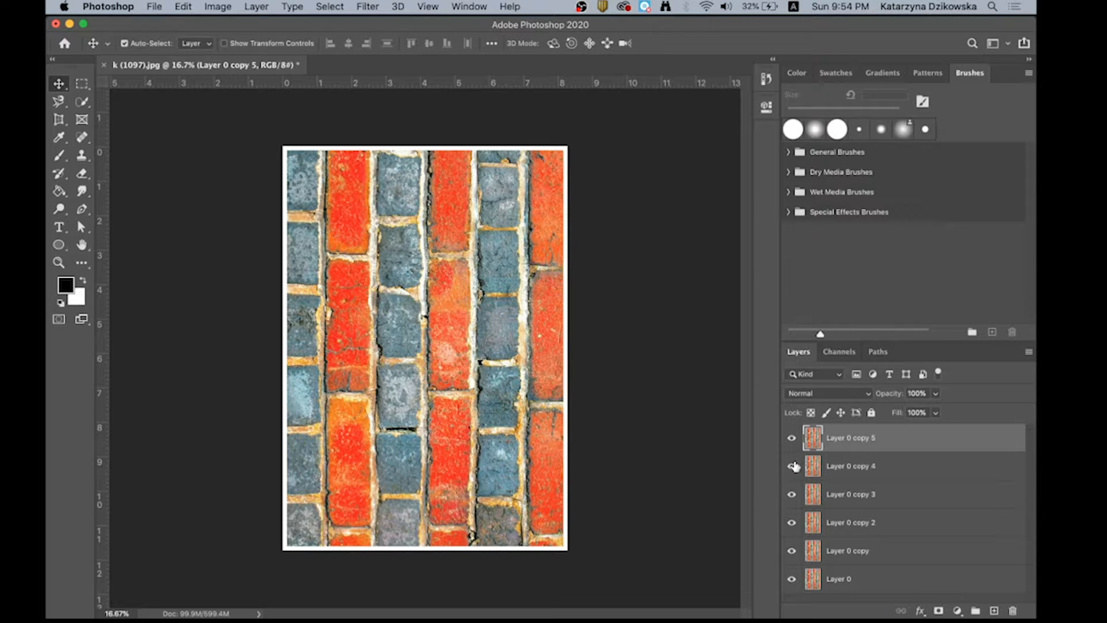
drag(792, 465, 795, 593)
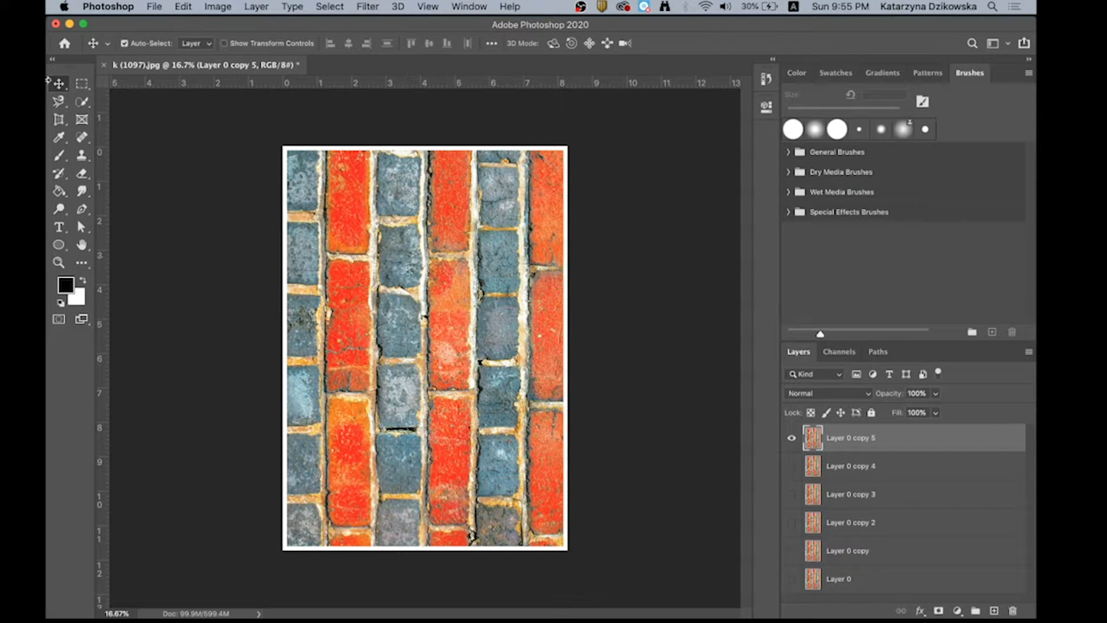
- Free-transform Layer 0 copy 5, scaling it proportionally to about 57% and centring it horizontally on the canvas
click(183, 7)
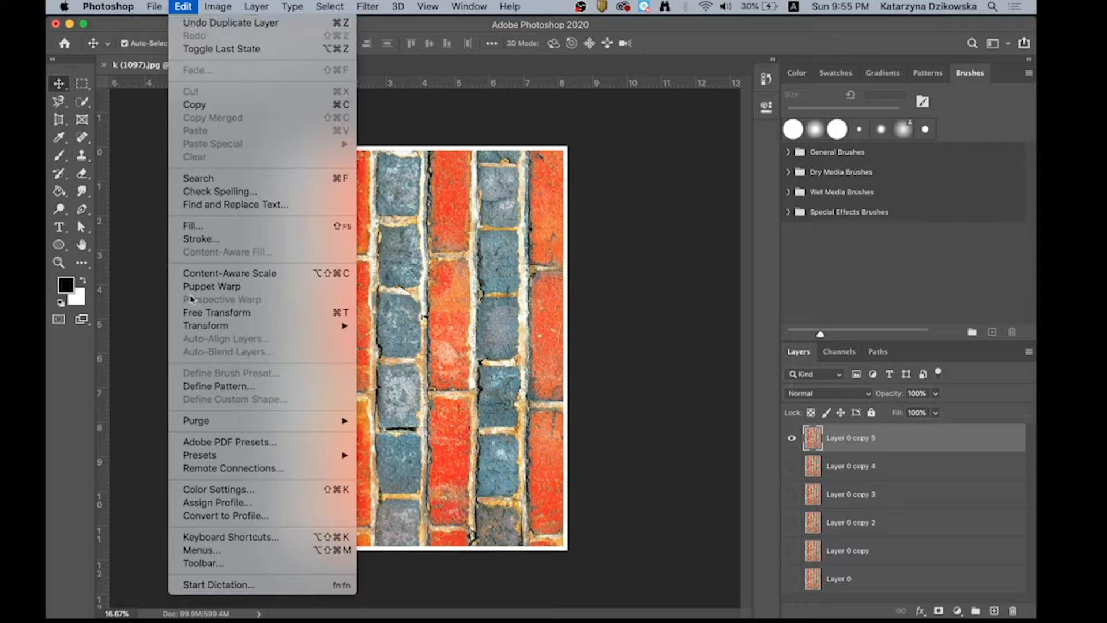
mouse_move(225, 328)
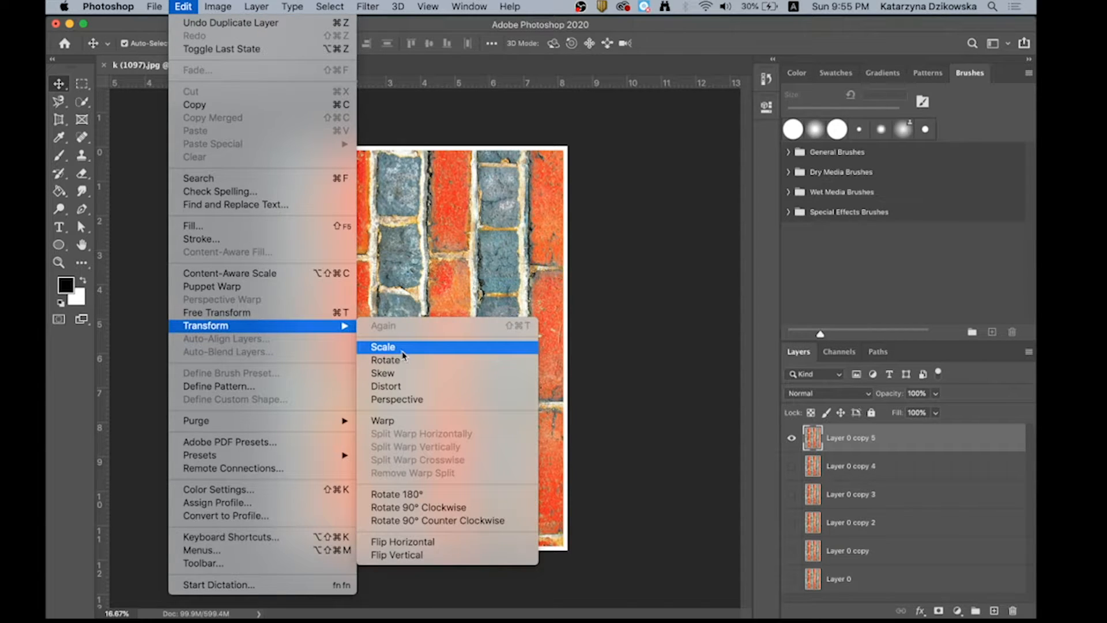
click(259, 315)
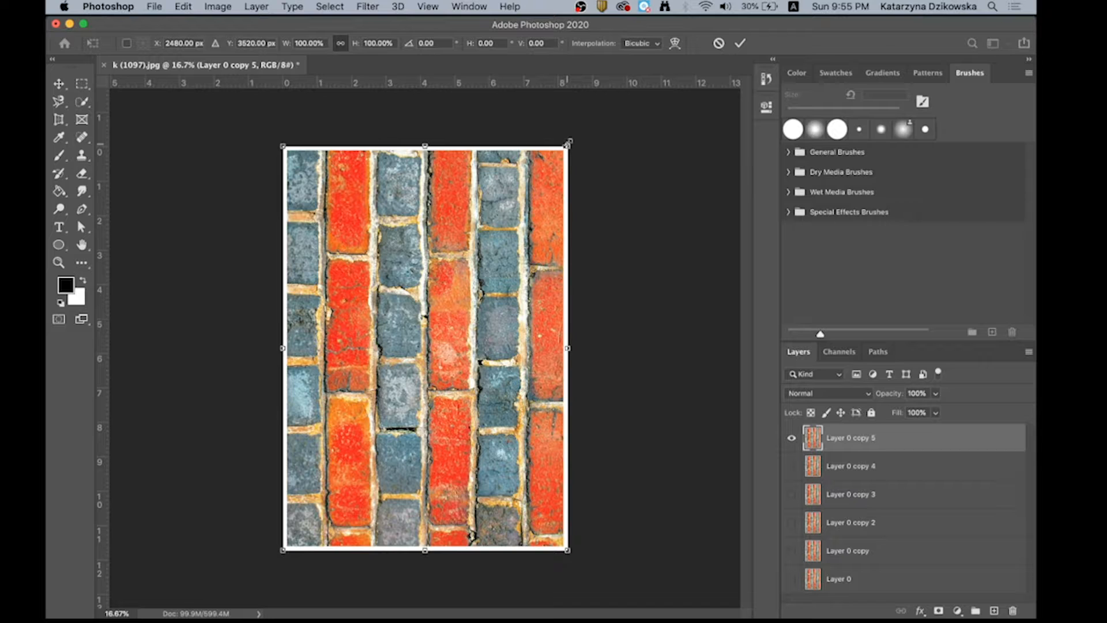
drag(570, 143, 418, 210)
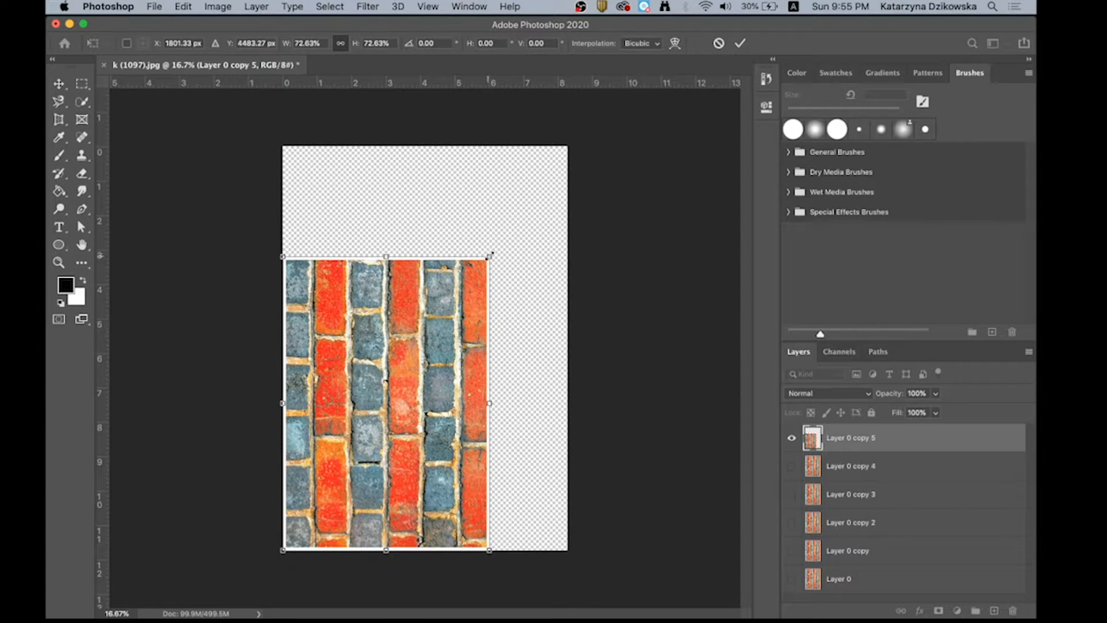
drag(490, 254, 446, 318)
drag(403, 410, 464, 337)
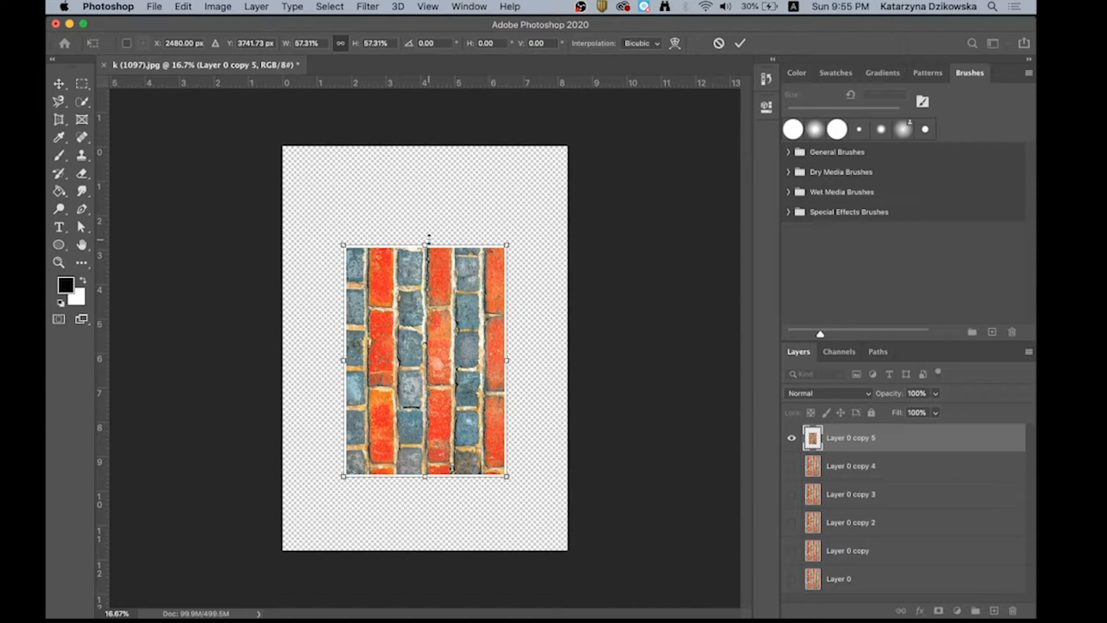
- Stretch the layer's height to about 91% and narrow its width to about 50%, applying the transform
drag(426, 242, 425, 170)
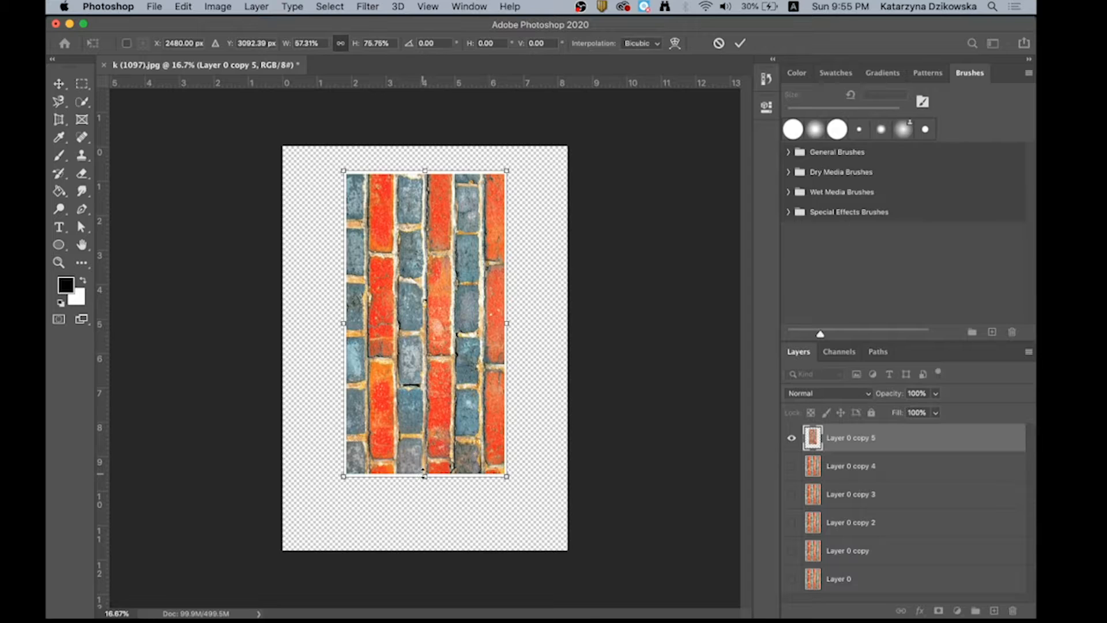
drag(424, 474, 424, 538)
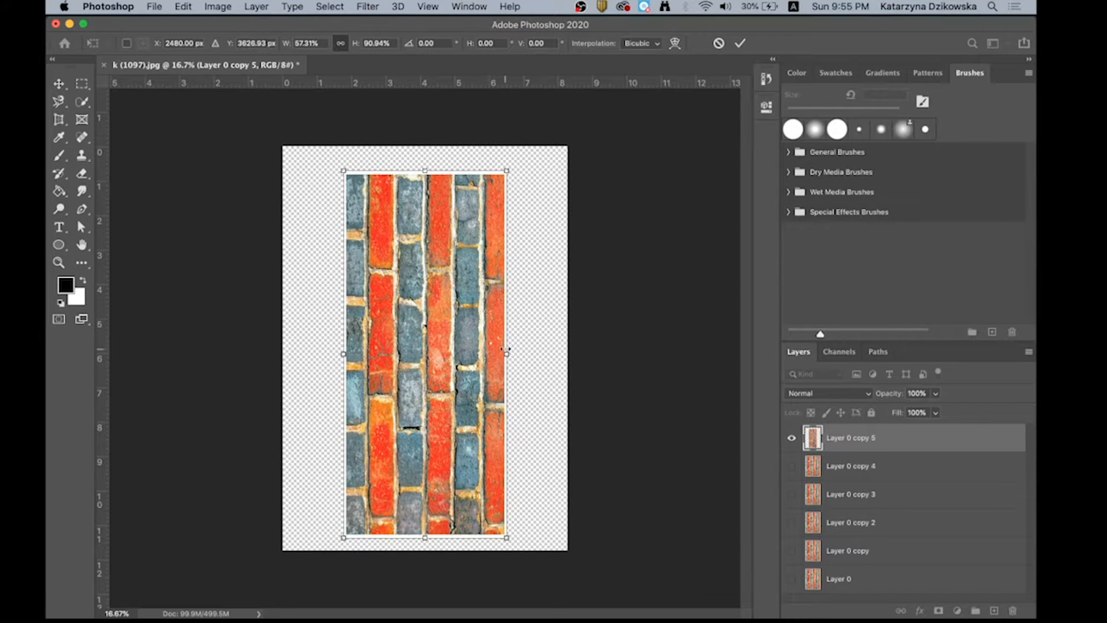
mouse_move(504, 351)
mouse_down()
mouse_move(426, 352)
mouse_move(485, 354)
mouse_up()
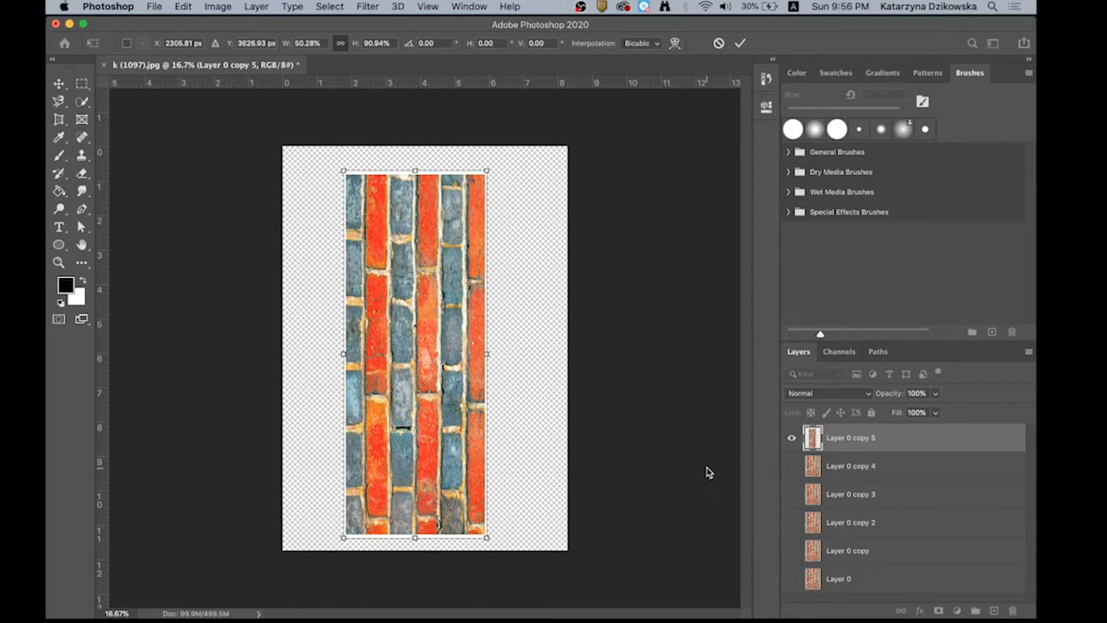
key(Return)
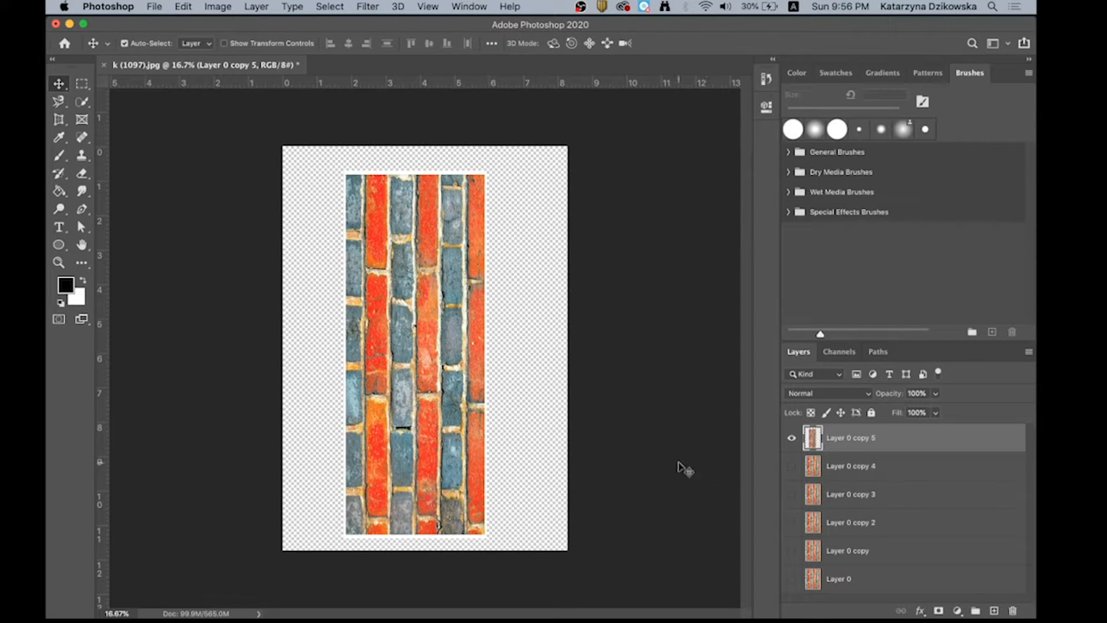
- Rotate Layer 0 copy 5 counter-clockwise by about 53° and shrink it to about 83%, horizontally centred in the upper part of the canvas
click(155, 7)
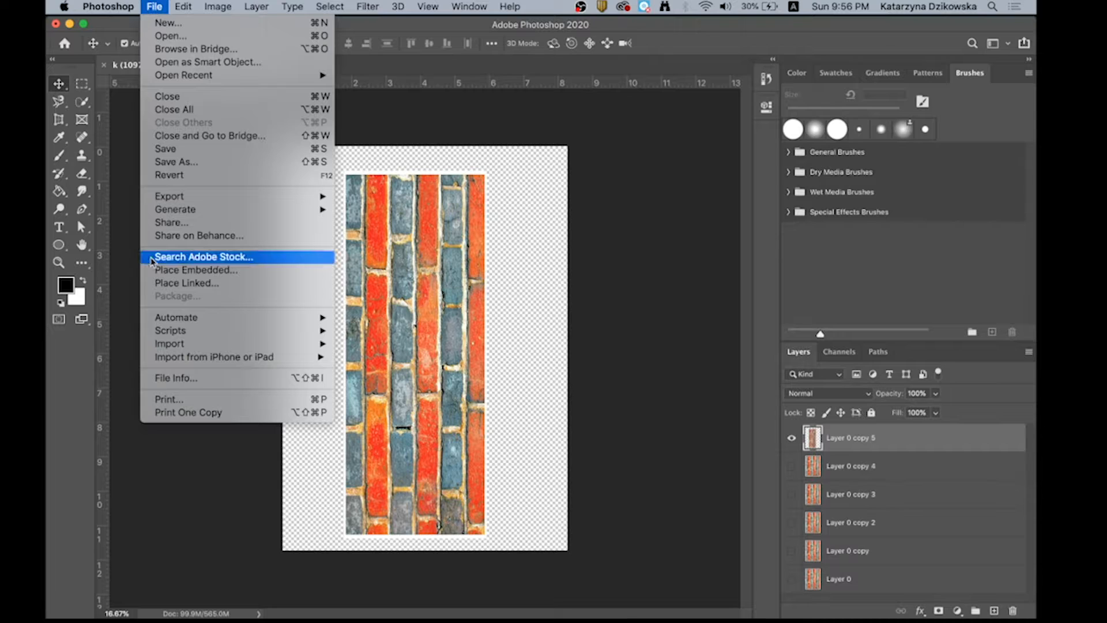
mouse_move(195, 6)
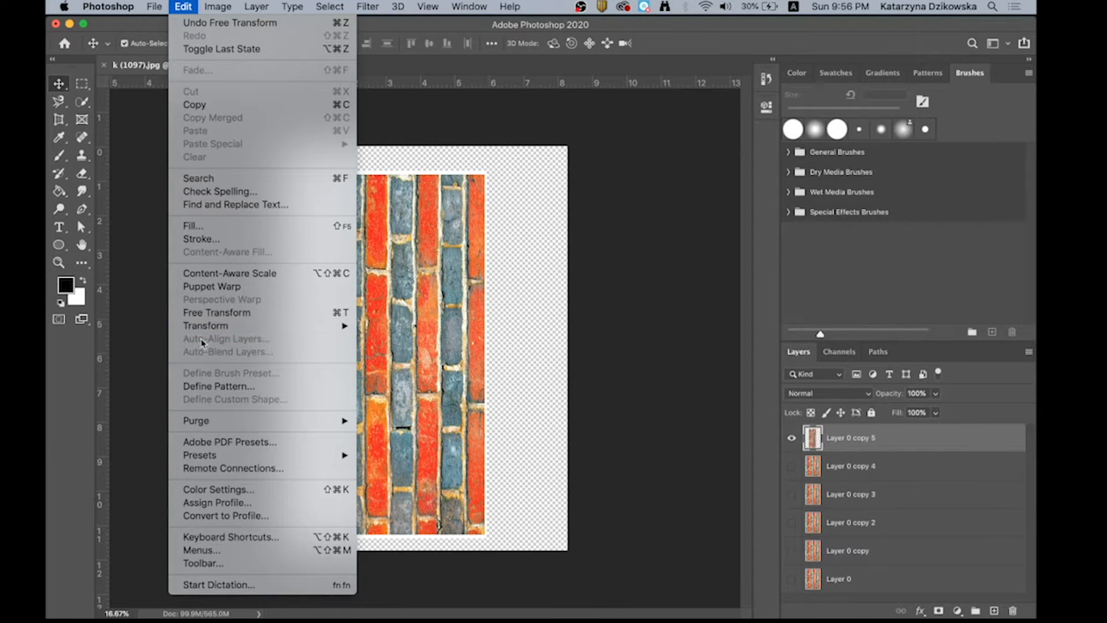
click(205, 312)
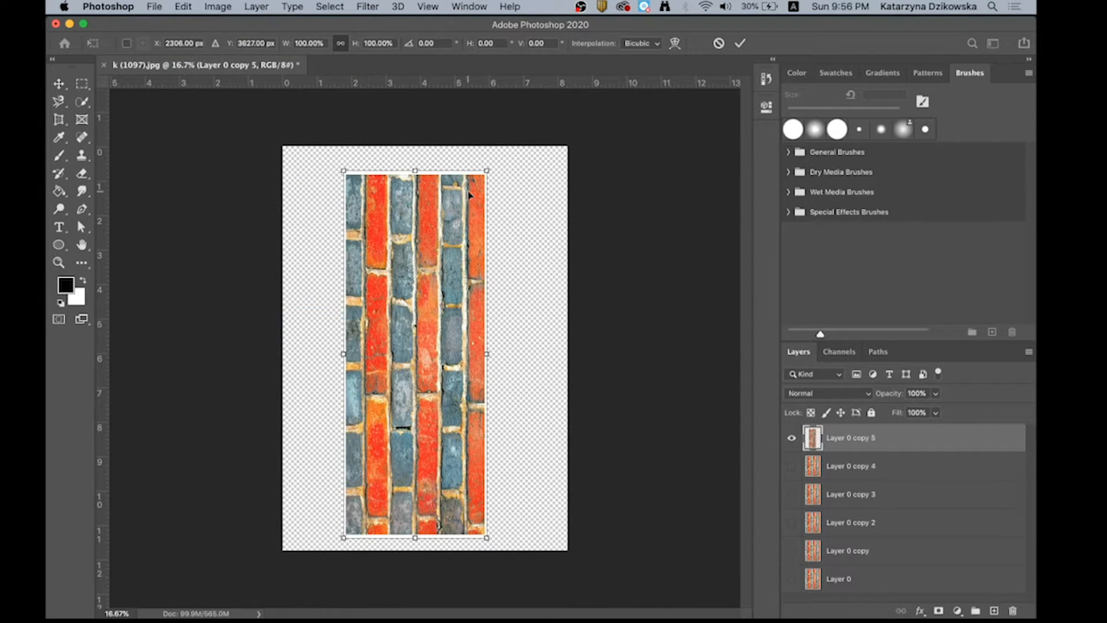
drag(495, 160, 305, 172)
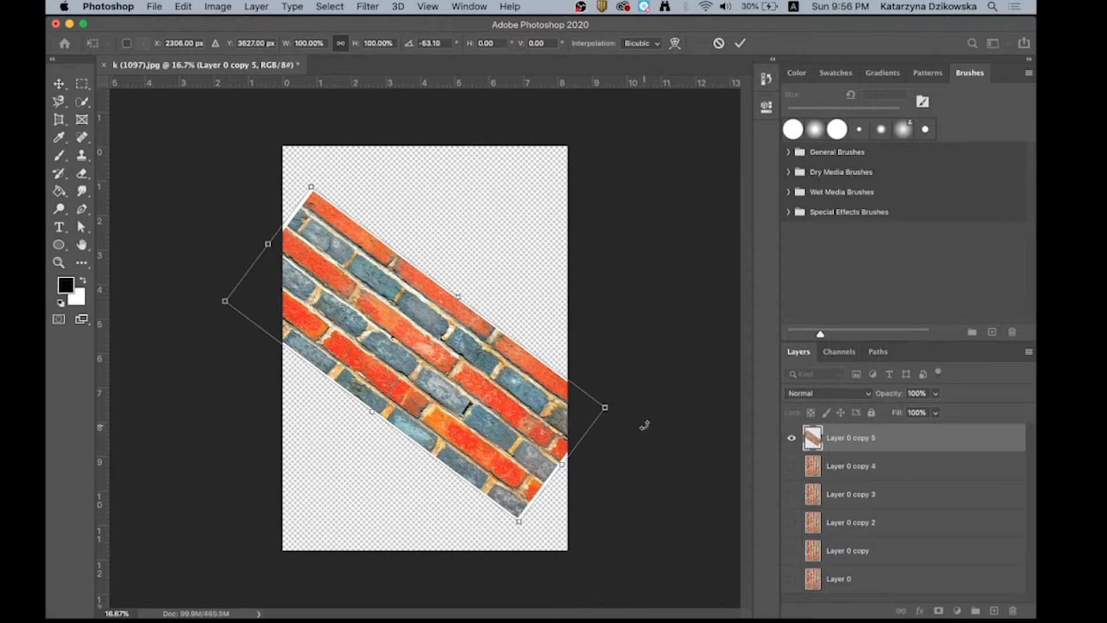
drag(605, 407, 531, 388)
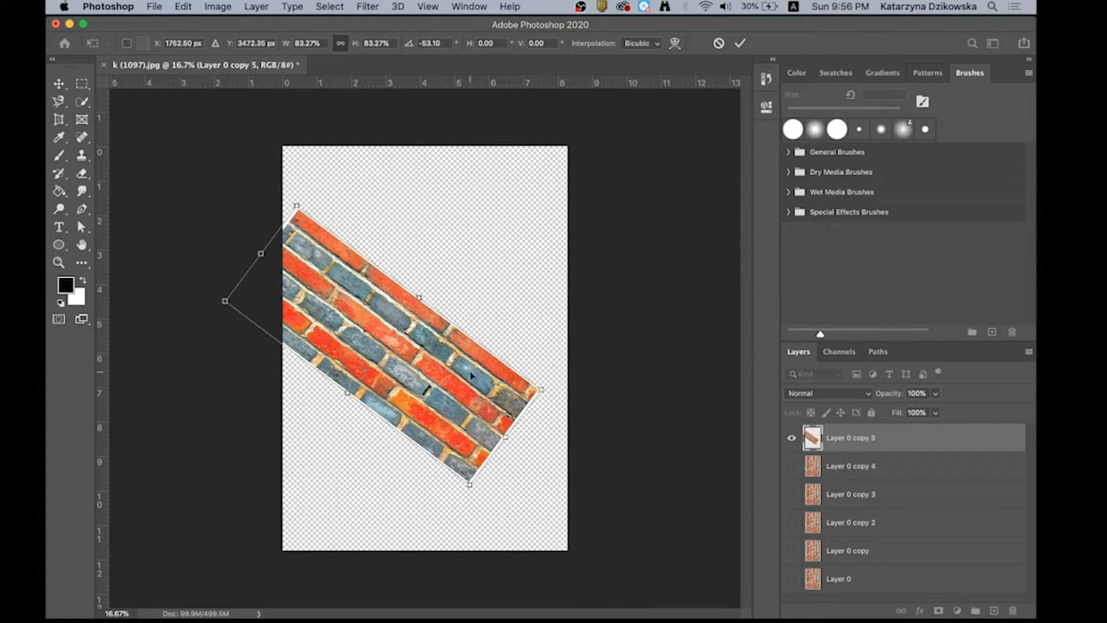
drag(468, 323, 512, 282)
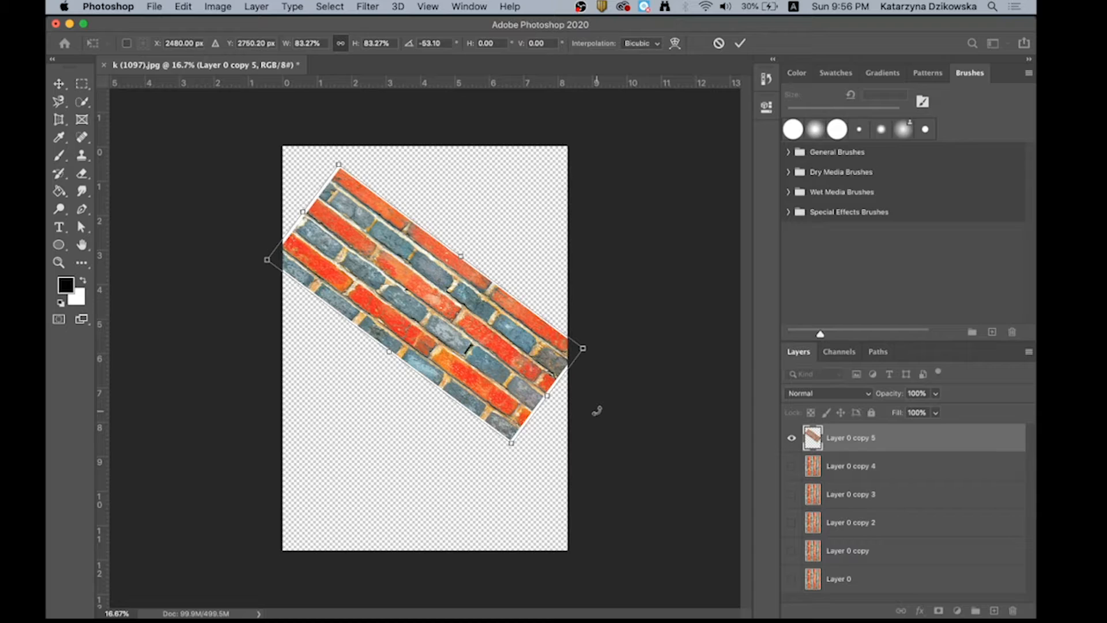
key(Return)
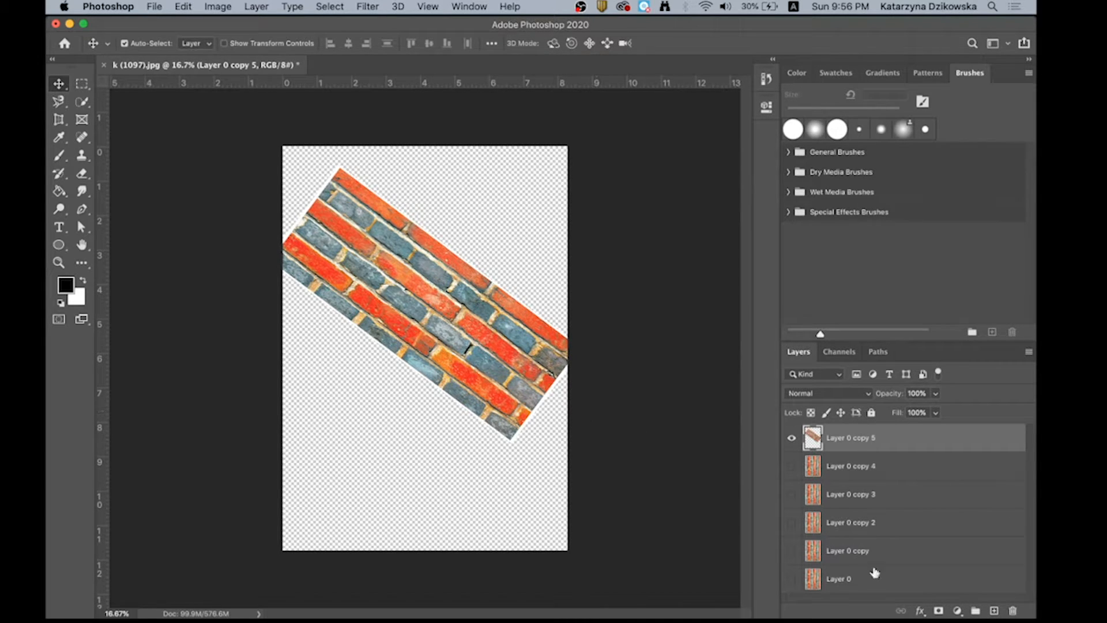
- Hide Layer 0 copy 5, and show and select Layer 0 copy 4 instead
click(790, 440)
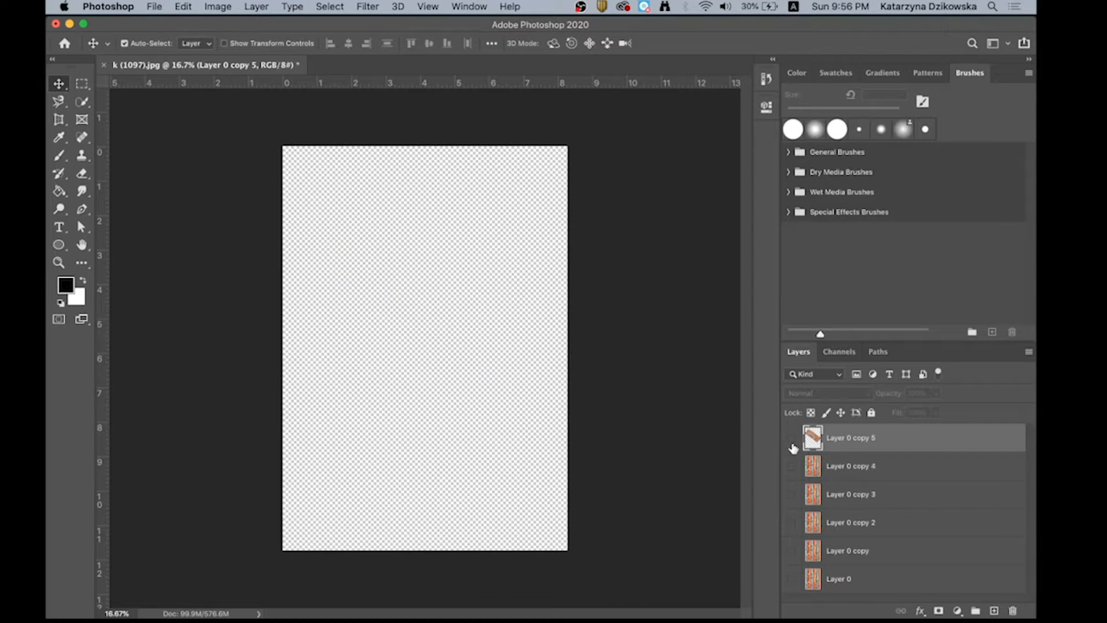
click(792, 467)
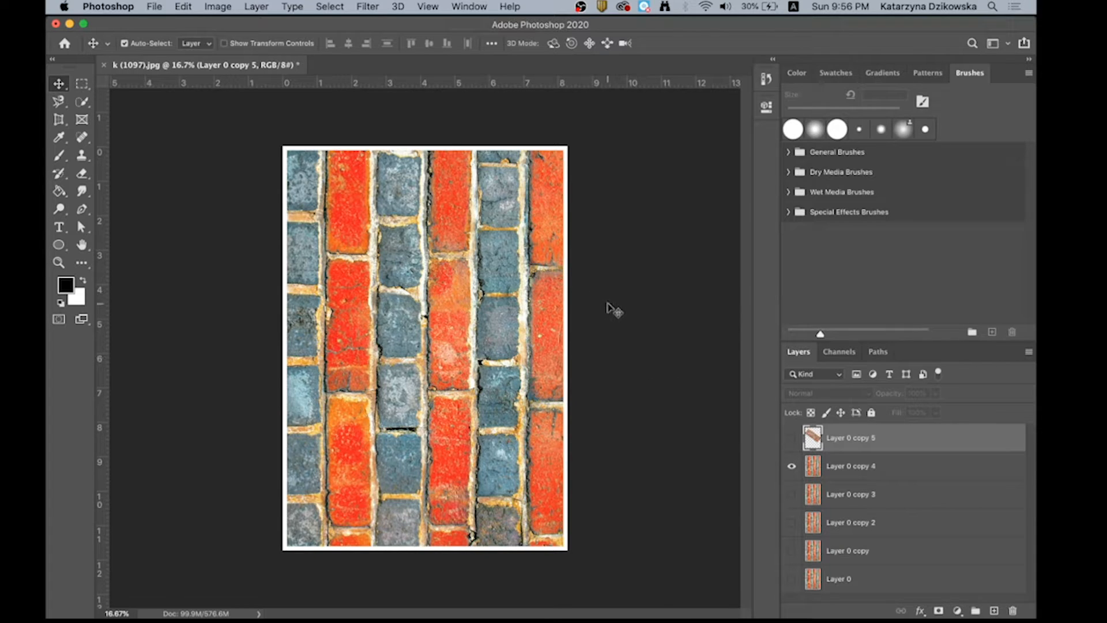
click(391, 280)
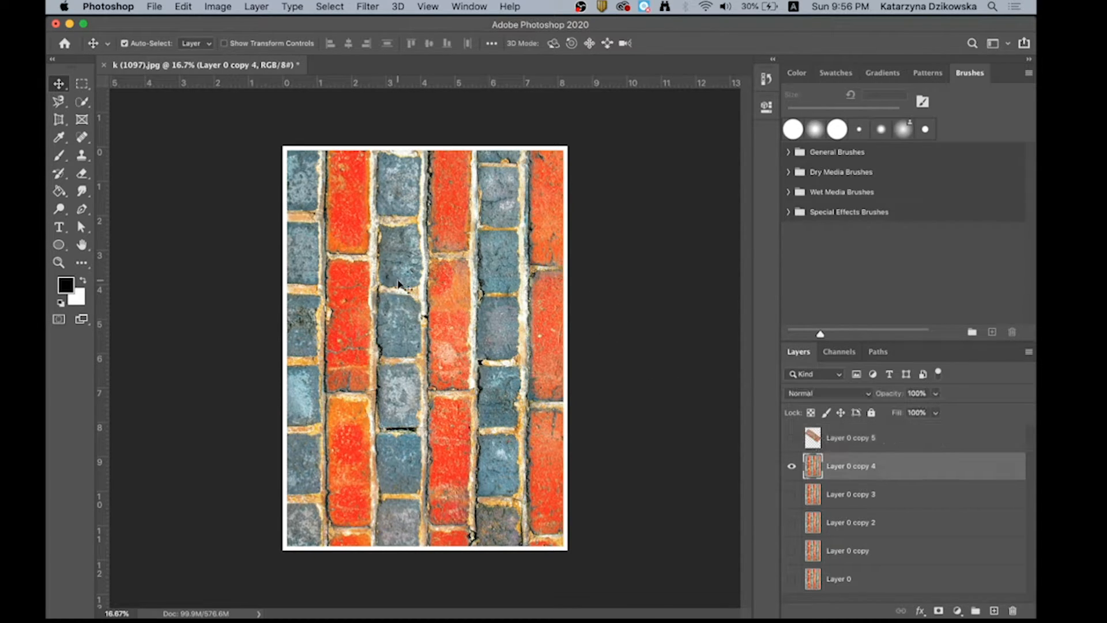
- Free-transform Layer 0 copy 4 into a receding perspective, narrowing its top edge to about a quarter of the canvas width, right of centre
click(183, 7)
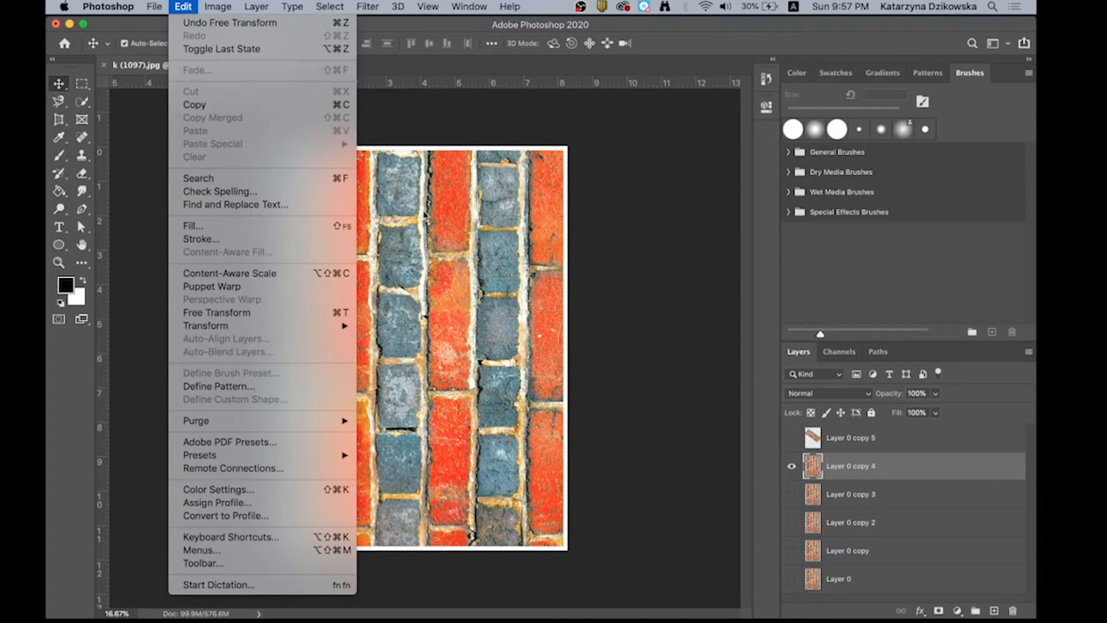
click(434, 222)
click(184, 6)
click(392, 307)
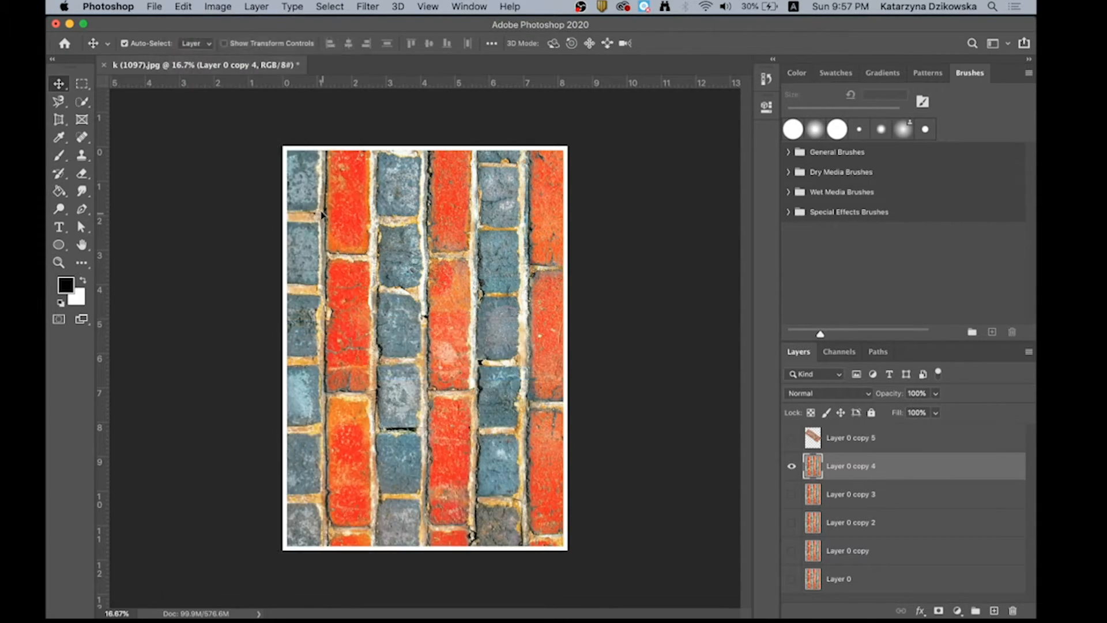
key(super+t)
drag(284, 148, 366, 146)
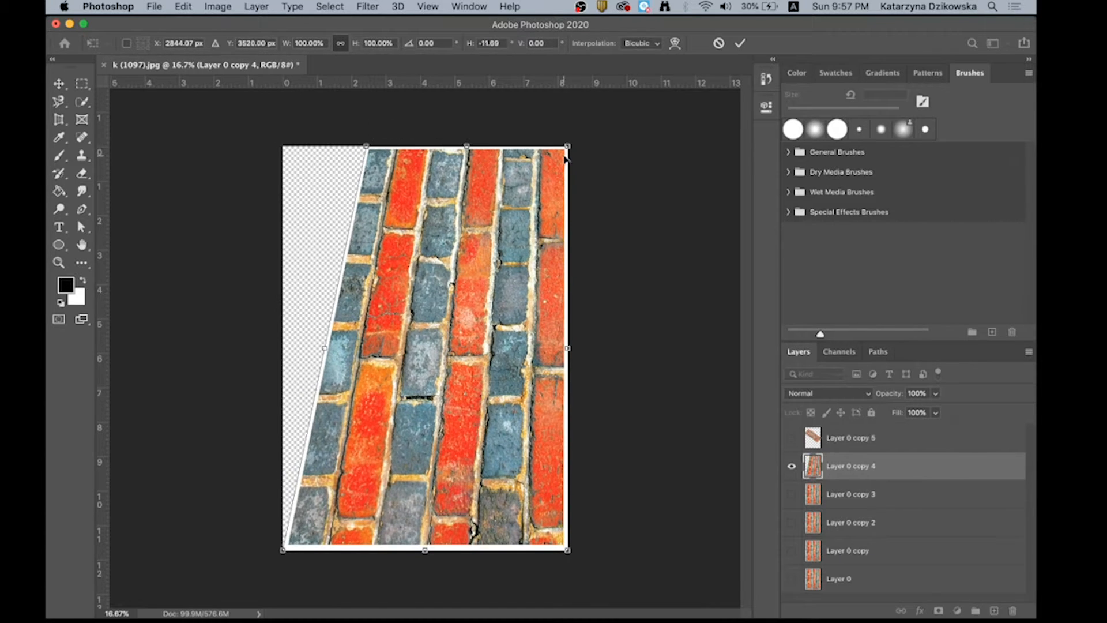
drag(568, 146, 481, 147)
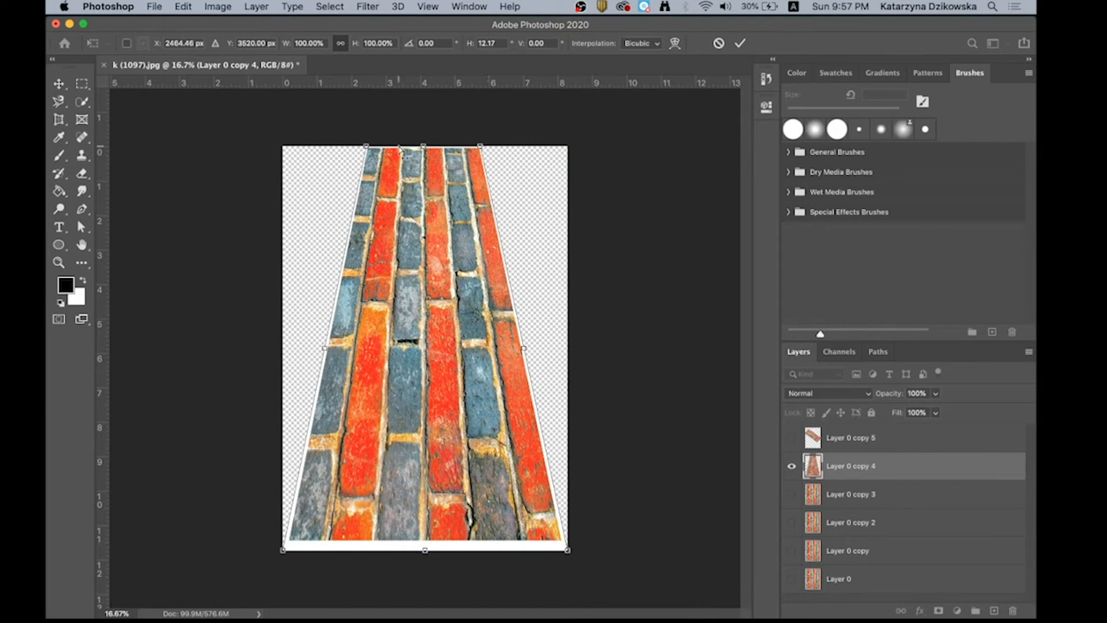
drag(369, 148, 408, 147)
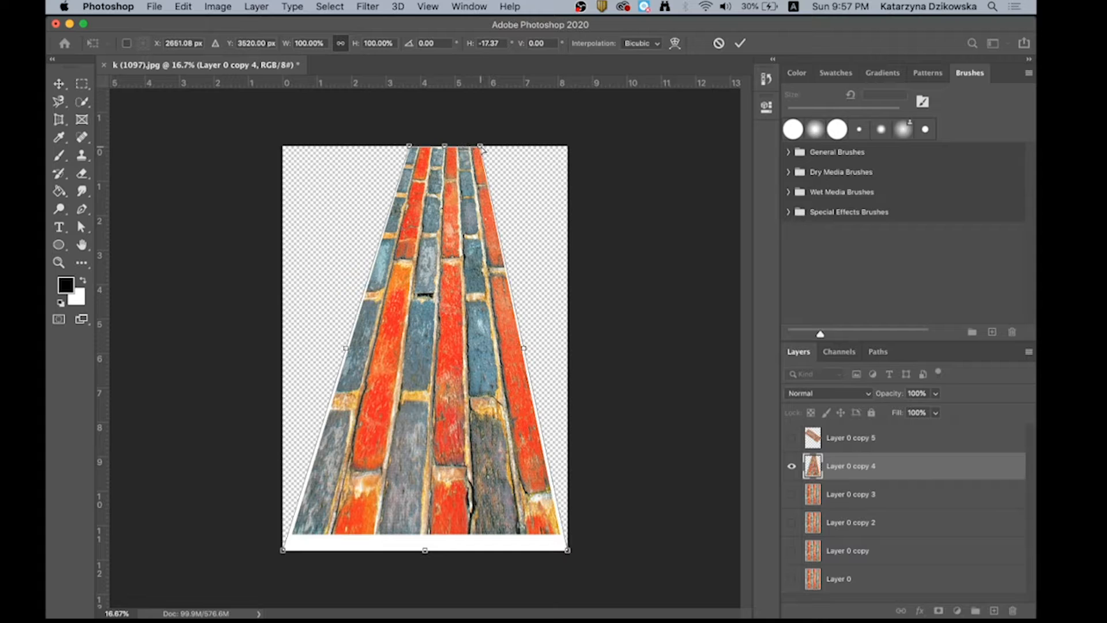
drag(482, 148, 515, 147)
drag(410, 148, 436, 148)
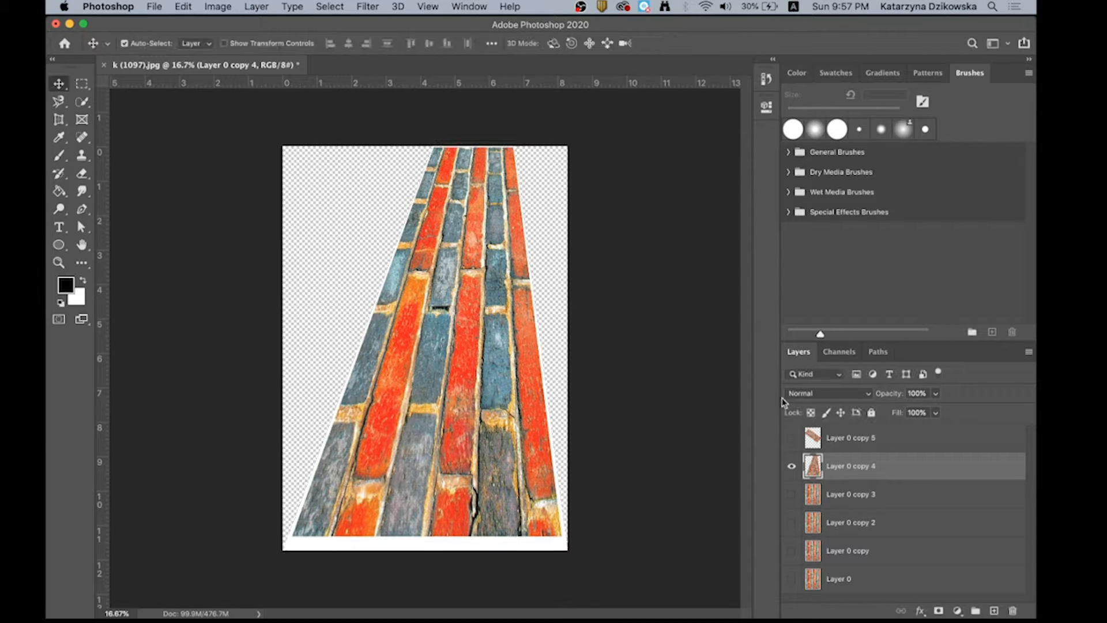
- Hide Layer 0 copy 4, and show and select Layer 0 copy 3 instead
click(791, 466)
click(794, 494)
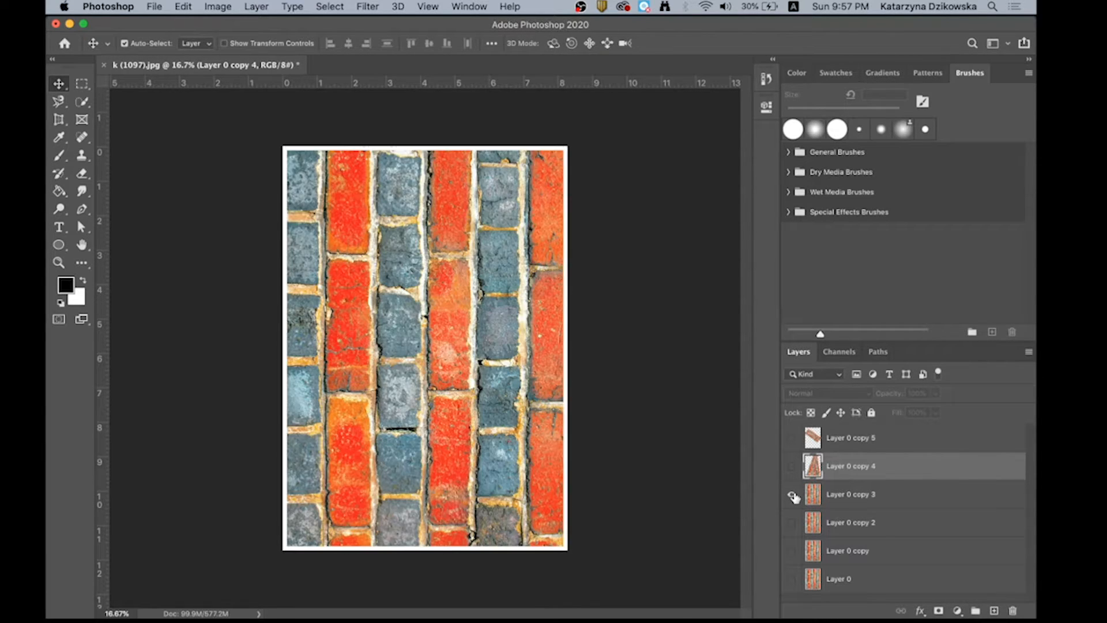
click(375, 341)
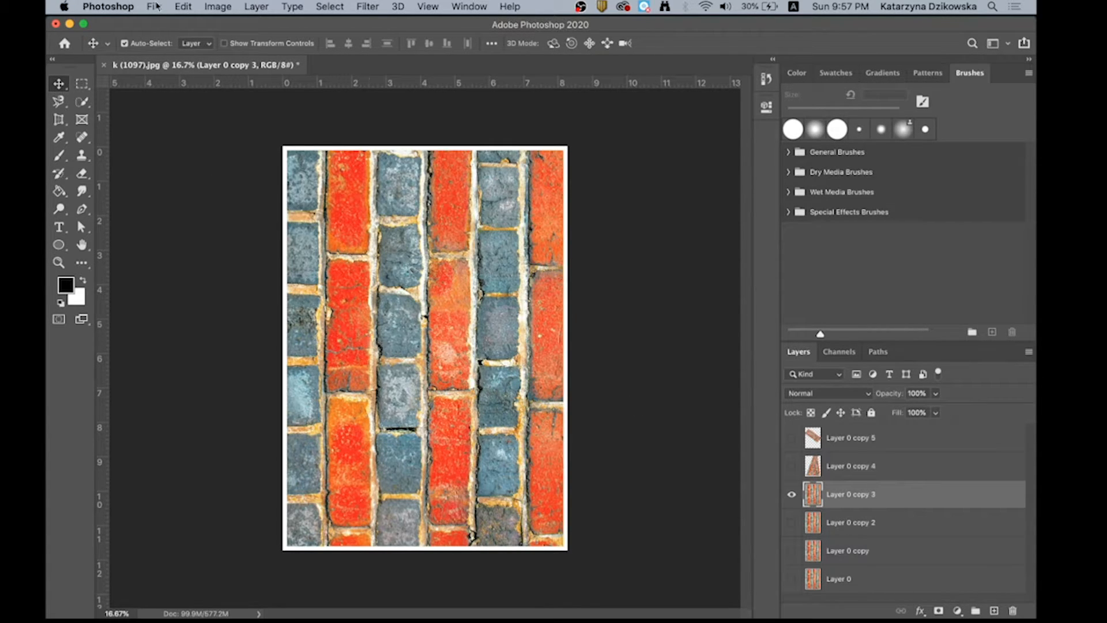
- Distort Layer 0 copy 3 into a slanted quadrilateral in the canvas's left half, its top edge rising steeply to the right, and apply it
click(184, 7)
mouse_move(211, 327)
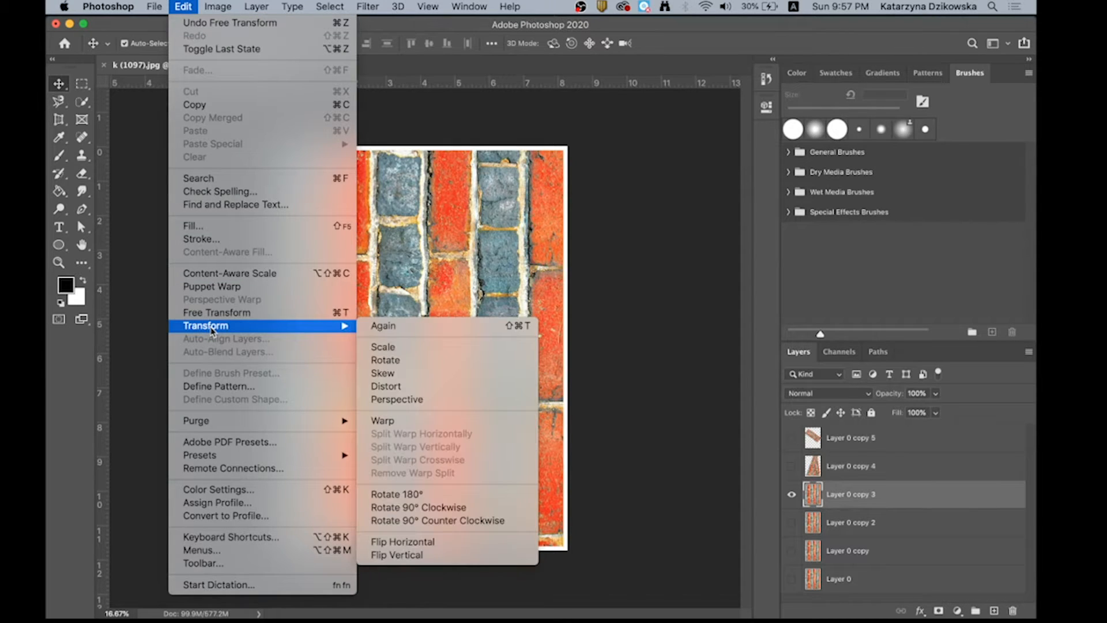
click(421, 387)
drag(283, 148, 320, 267)
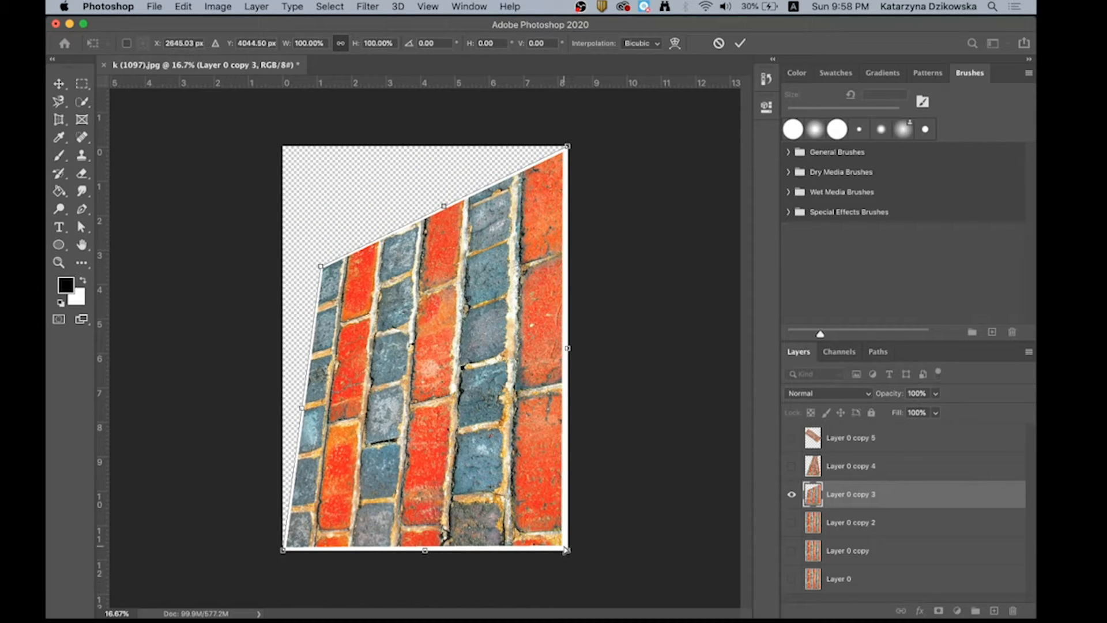
drag(566, 549, 499, 498)
drag(528, 319, 454, 310)
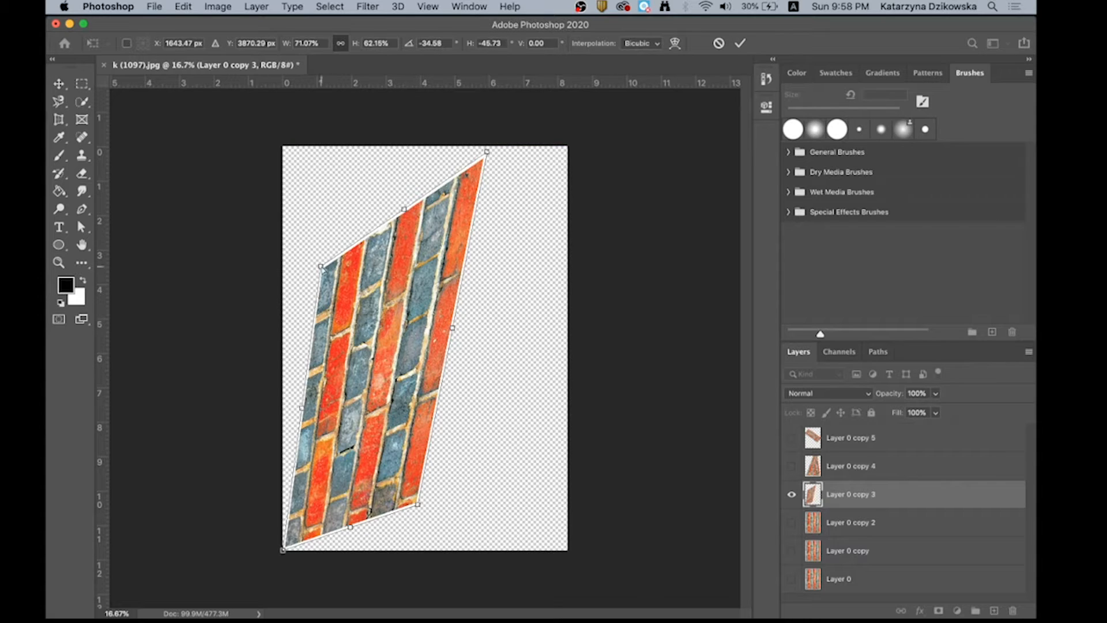
drag(321, 267, 369, 261)
drag(427, 220, 374, 237)
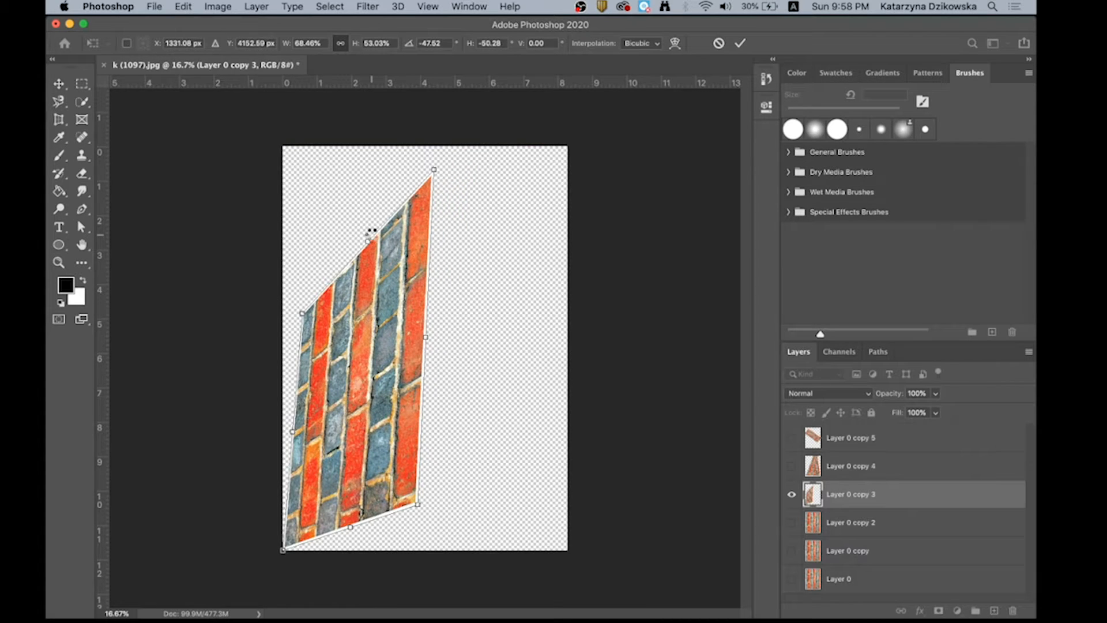
key(Return)
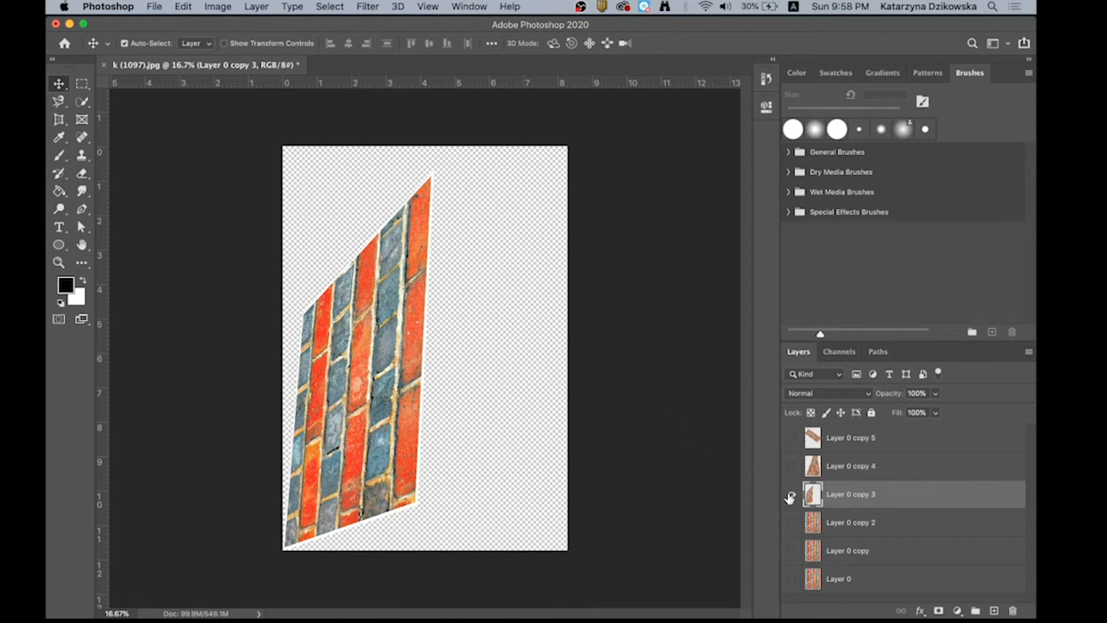
- Hide Layer 0 copy 3, and show and select Layer 0 copy 2 instead
click(790, 494)
click(791, 523)
click(805, 522)
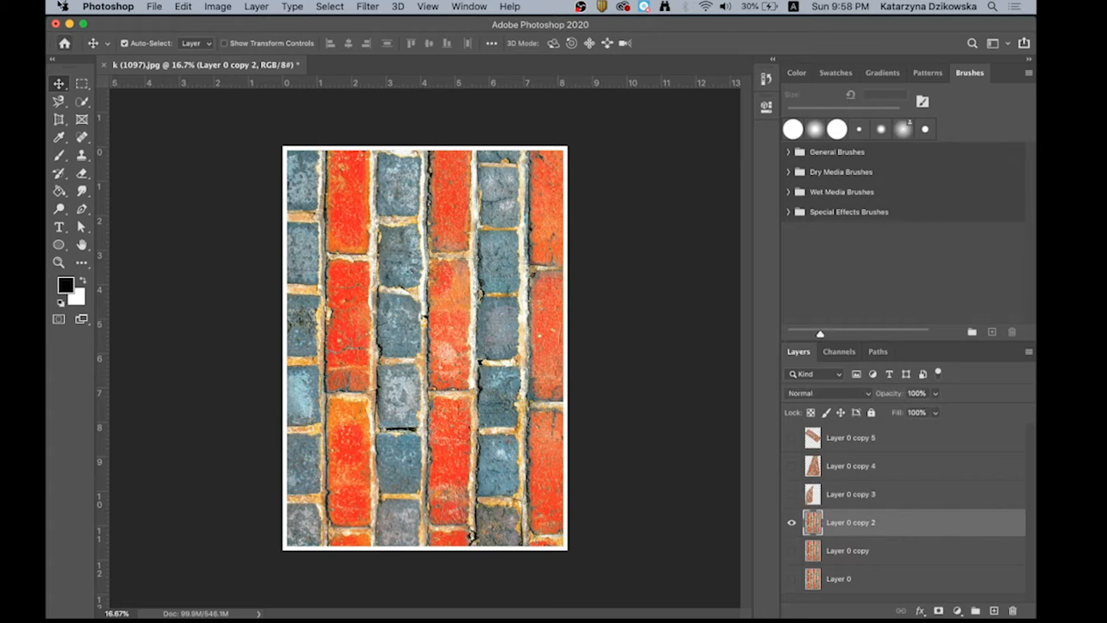
- Apply a Perspective transform to Layer 0 copy 2, narrowing its top edge to about 30% of the canvas width and shortening its left edge
click(189, 8)
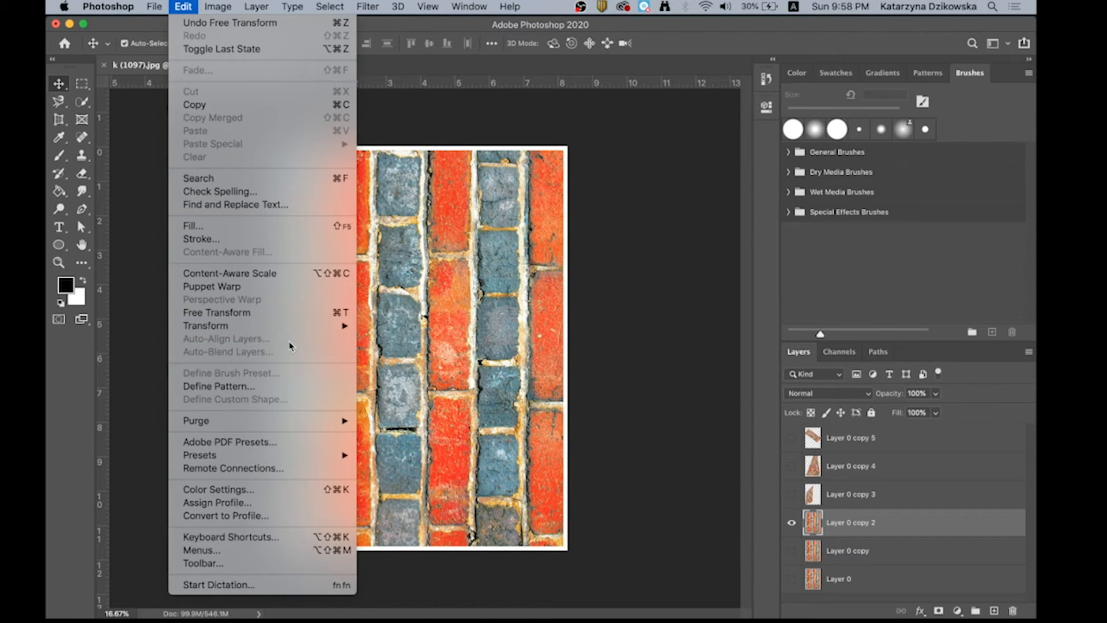
mouse_move(303, 332)
click(421, 399)
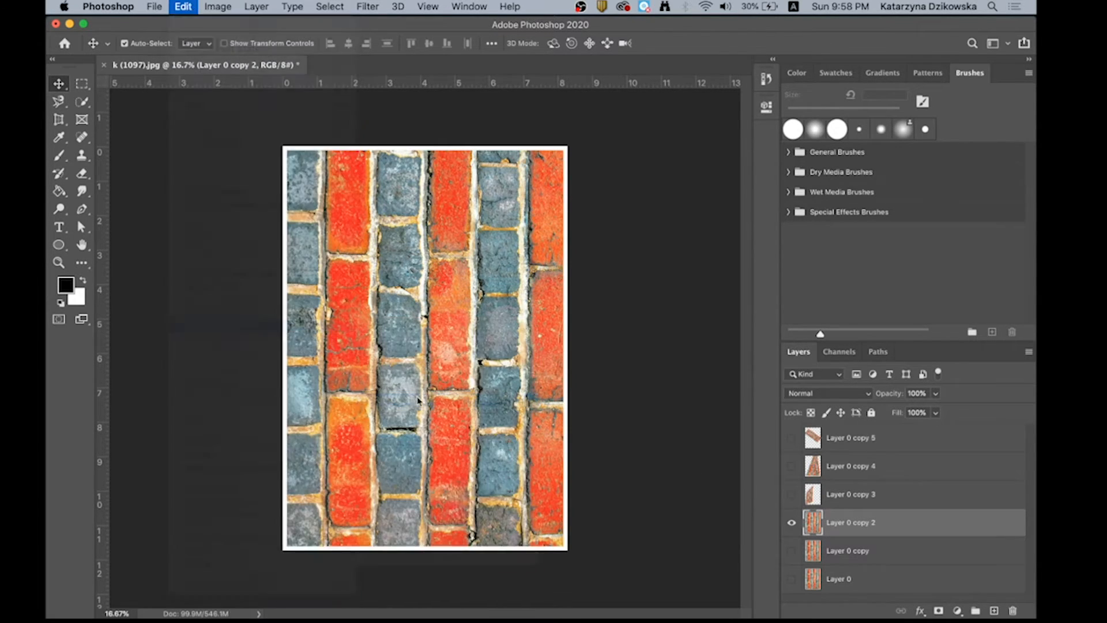
drag(282, 148, 425, 215)
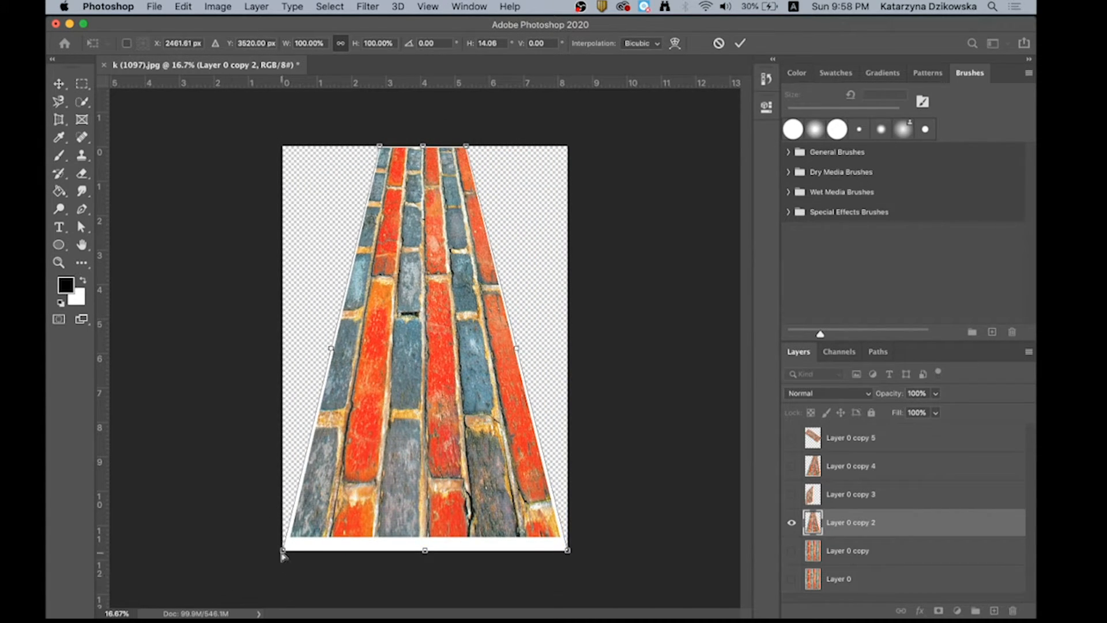
drag(282, 550, 312, 424)
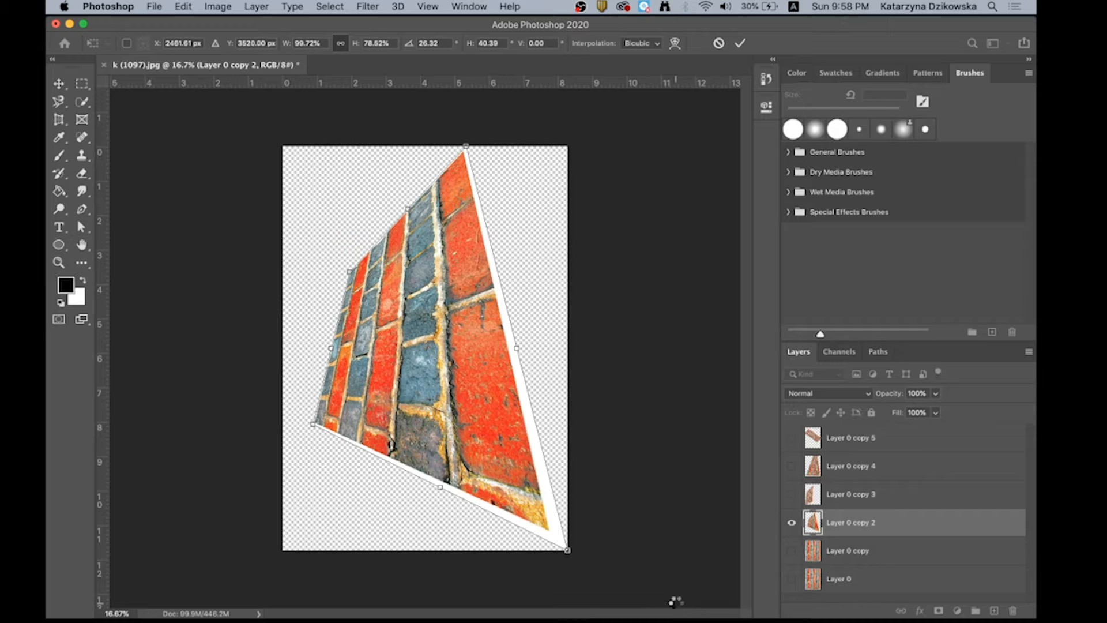
- Hide Layer 0 copy 2, and show and select Layer 0 copy instead
click(792, 523)
click(792, 551)
click(849, 551)
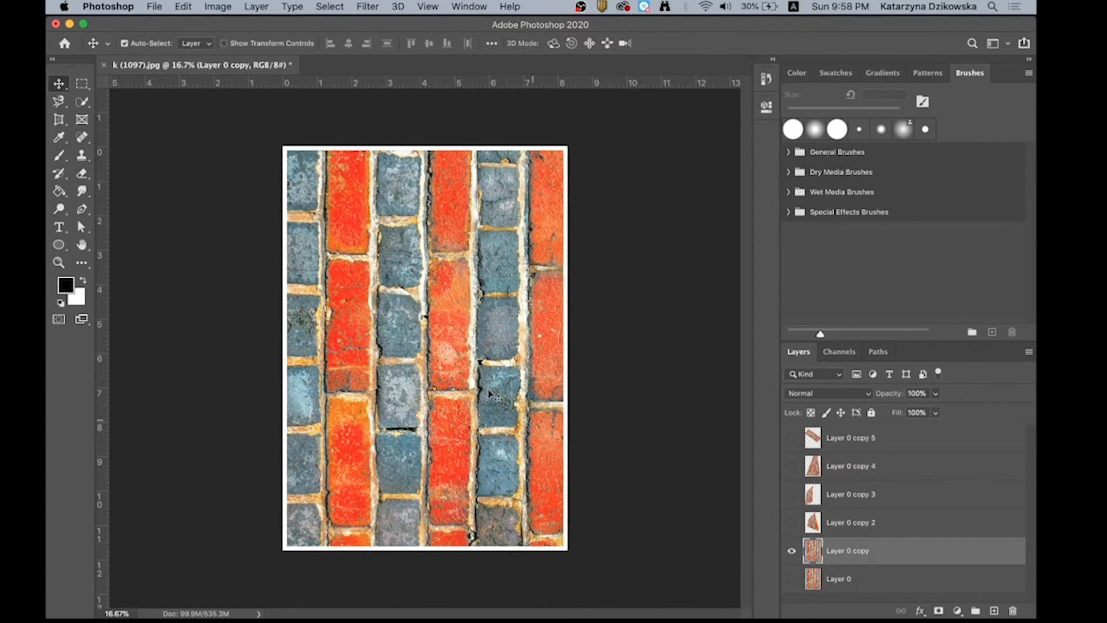
- Warp Layer 0 copy so its top edge dips deeply, its upper left side bulges outward and its lower right corner is raised
click(188, 6)
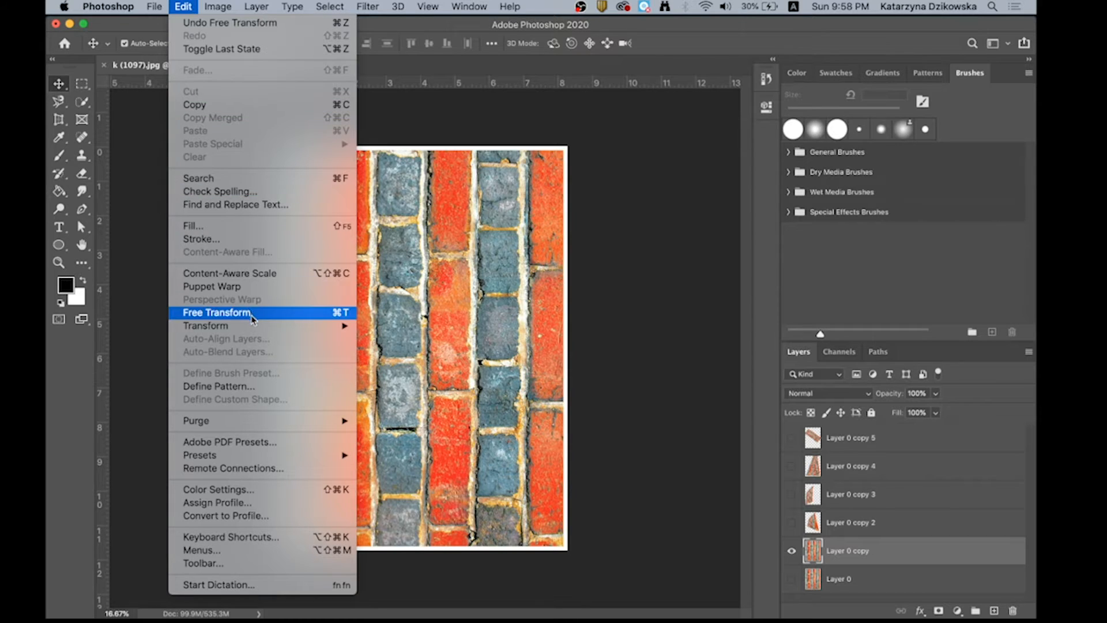
mouse_move(257, 327)
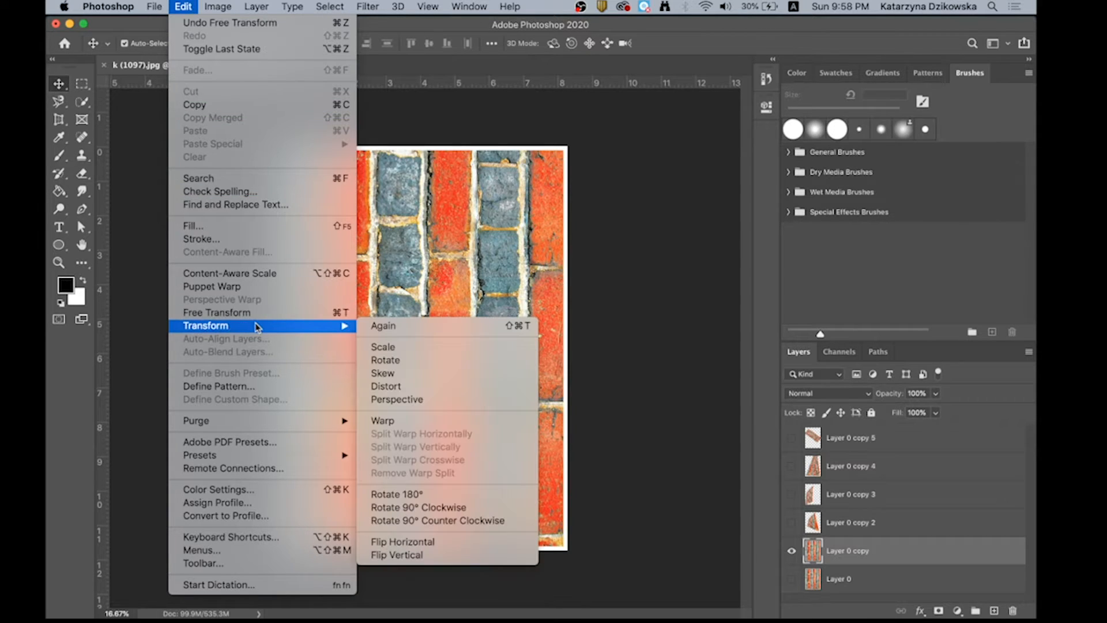
click(415, 423)
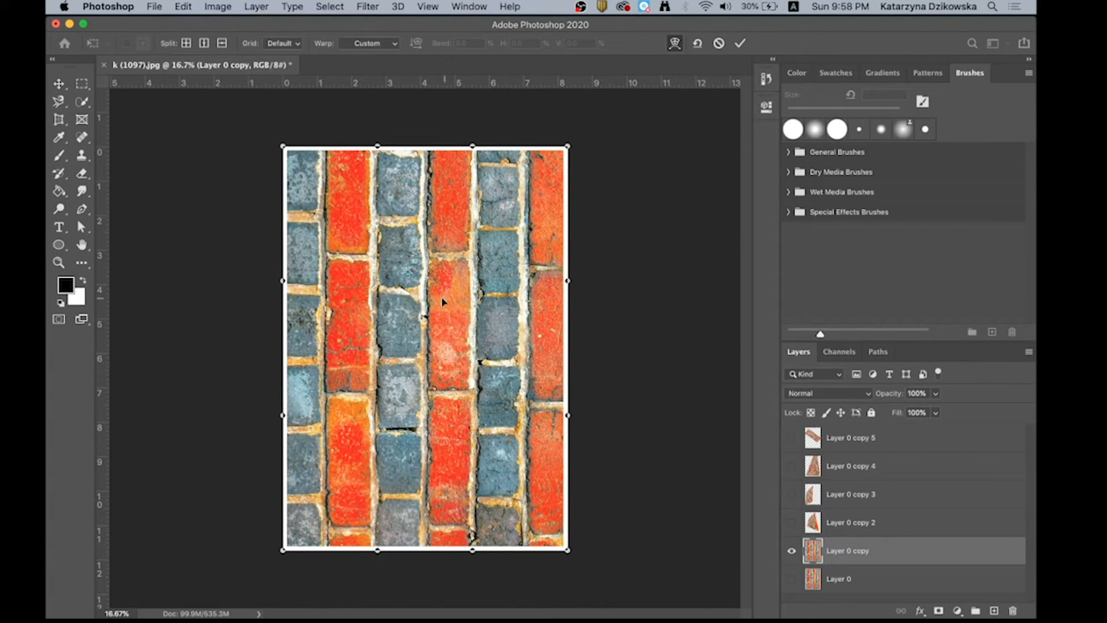
drag(379, 152, 349, 166)
drag(282, 415, 350, 408)
drag(282, 281, 128, 281)
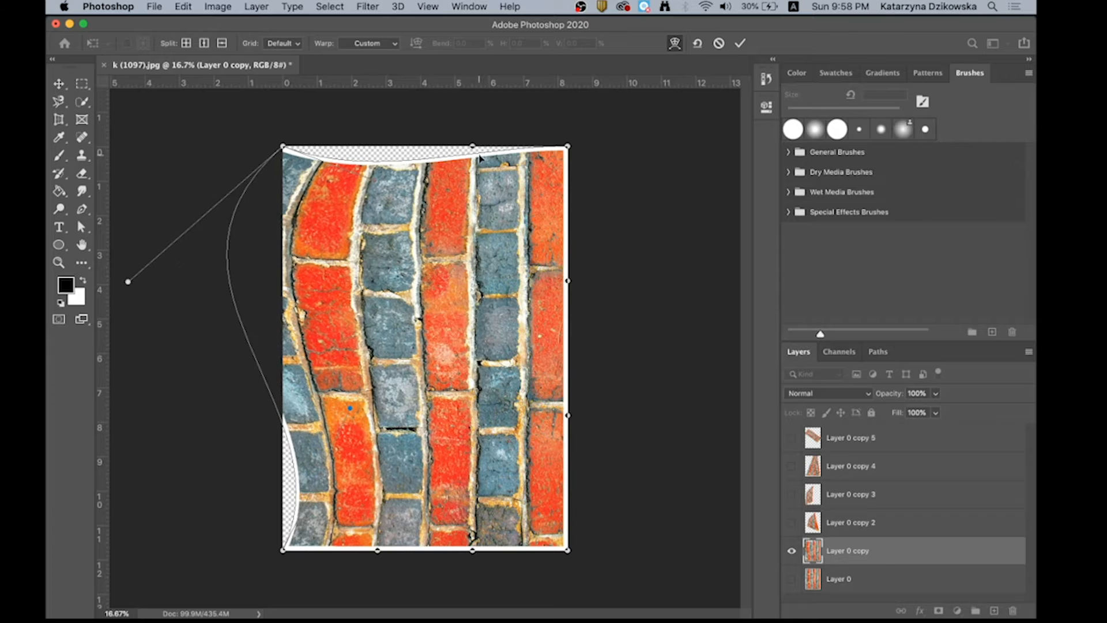
drag(473, 151, 438, 378)
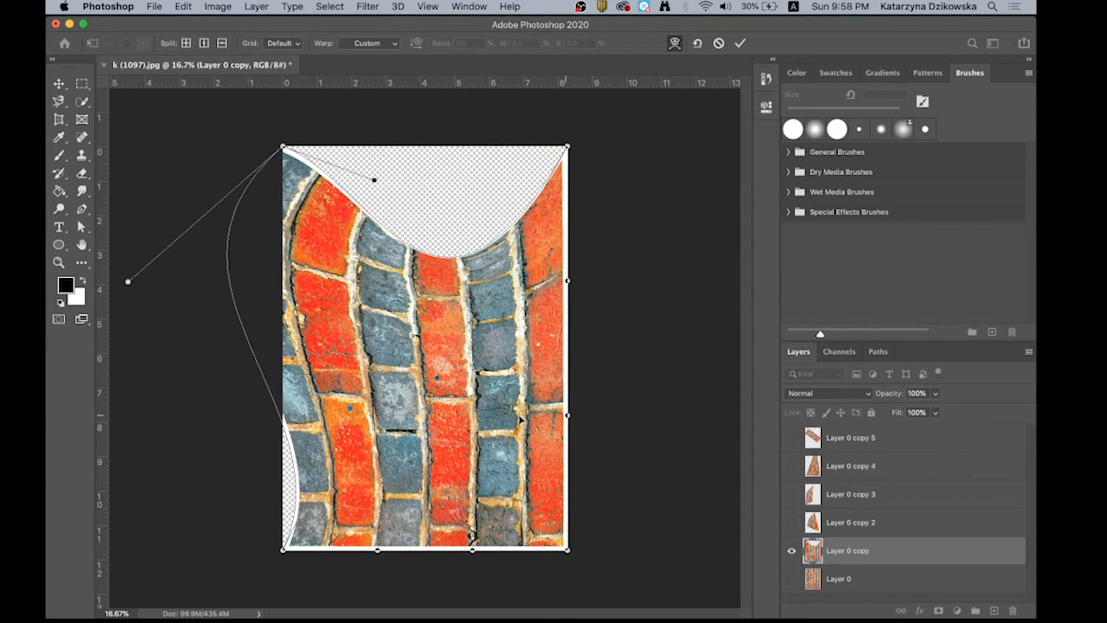
drag(568, 550, 610, 414)
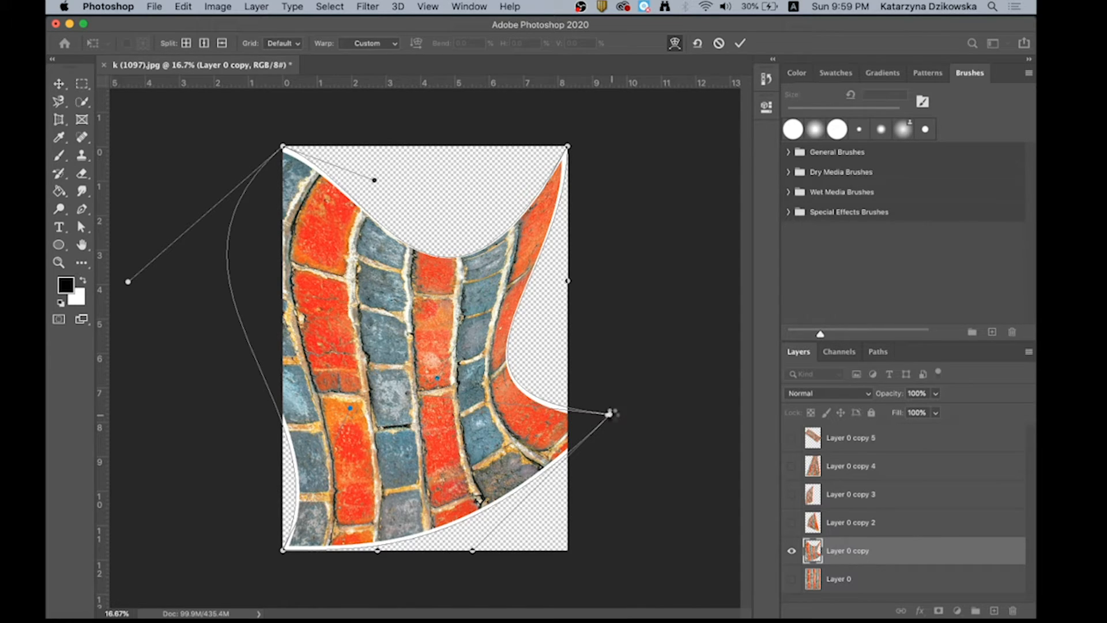
key(Return)
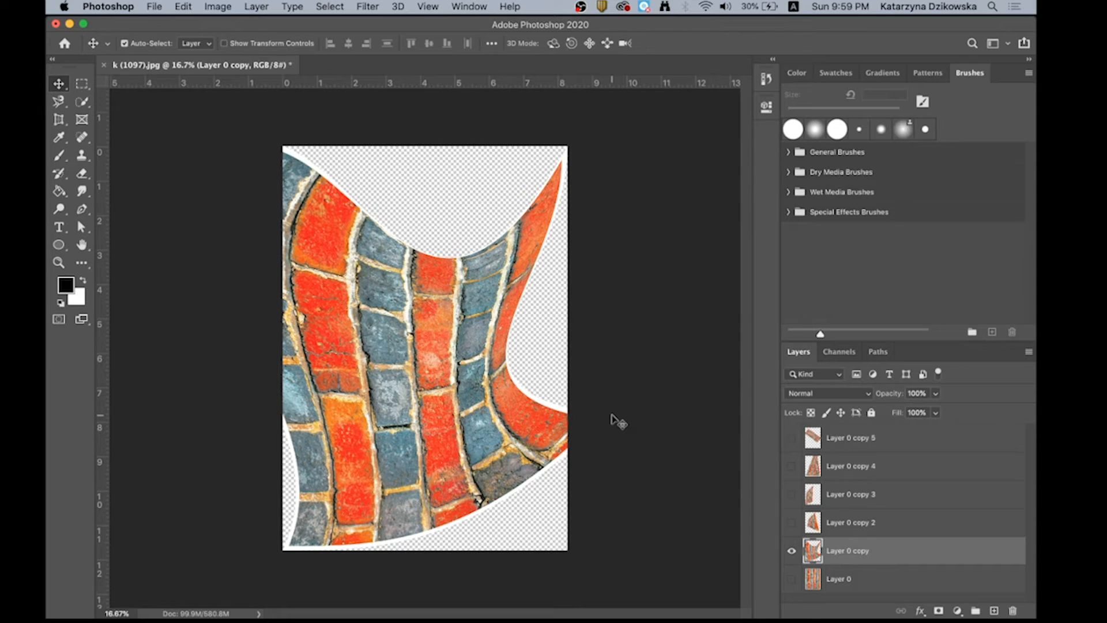
- Make Layer 0 and all five of its transformed copies visible together
click(791, 578)
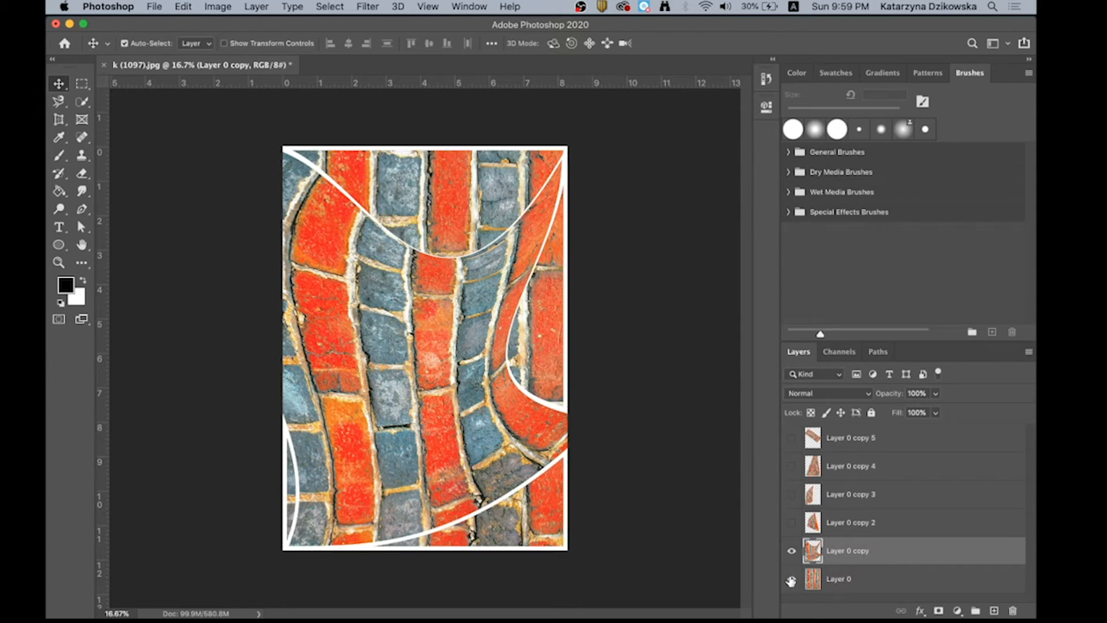
click(792, 551)
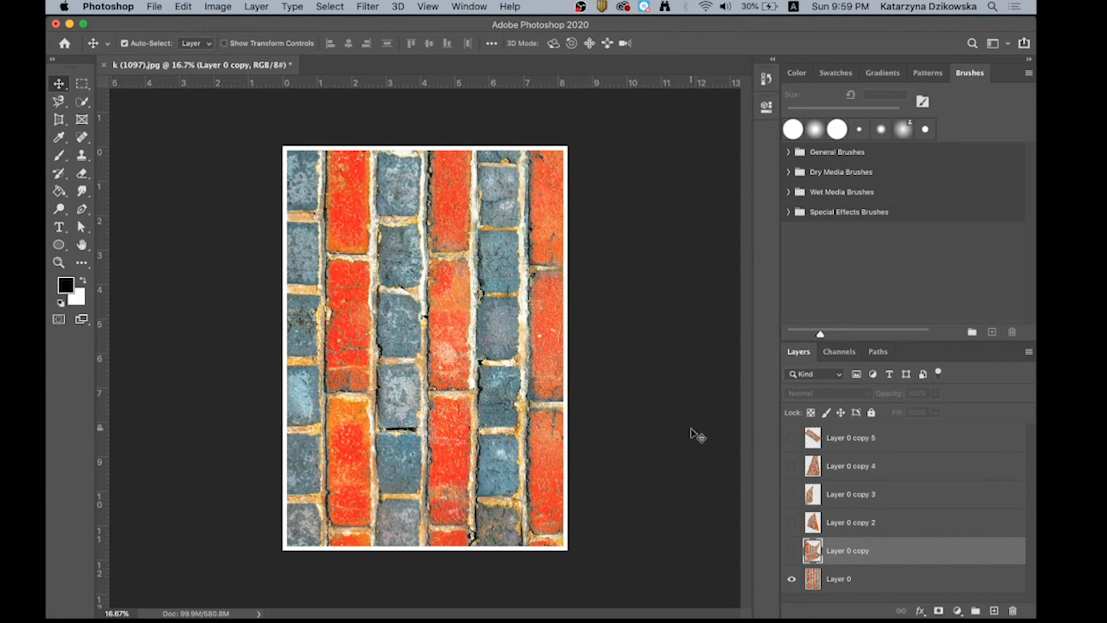
click(791, 551)
click(793, 524)
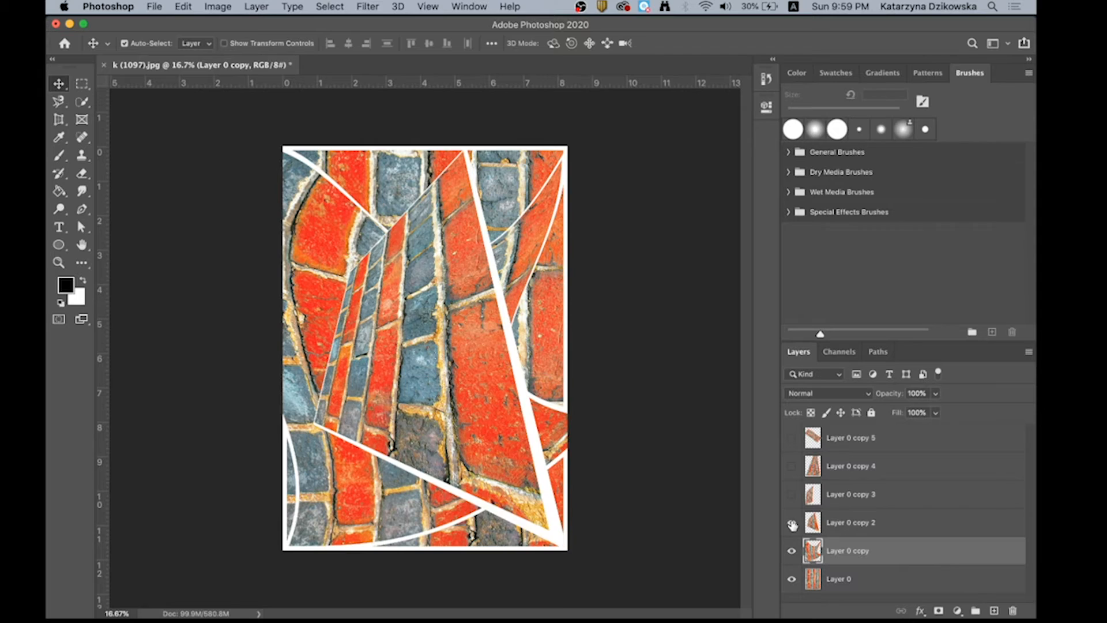
click(790, 495)
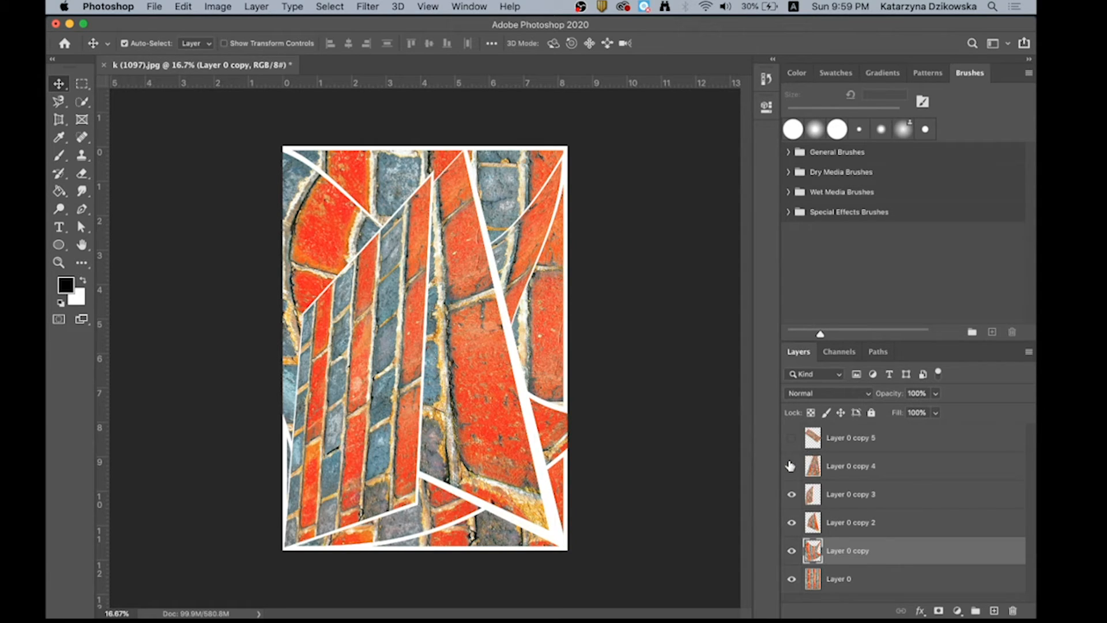
click(792, 465)
click(791, 438)
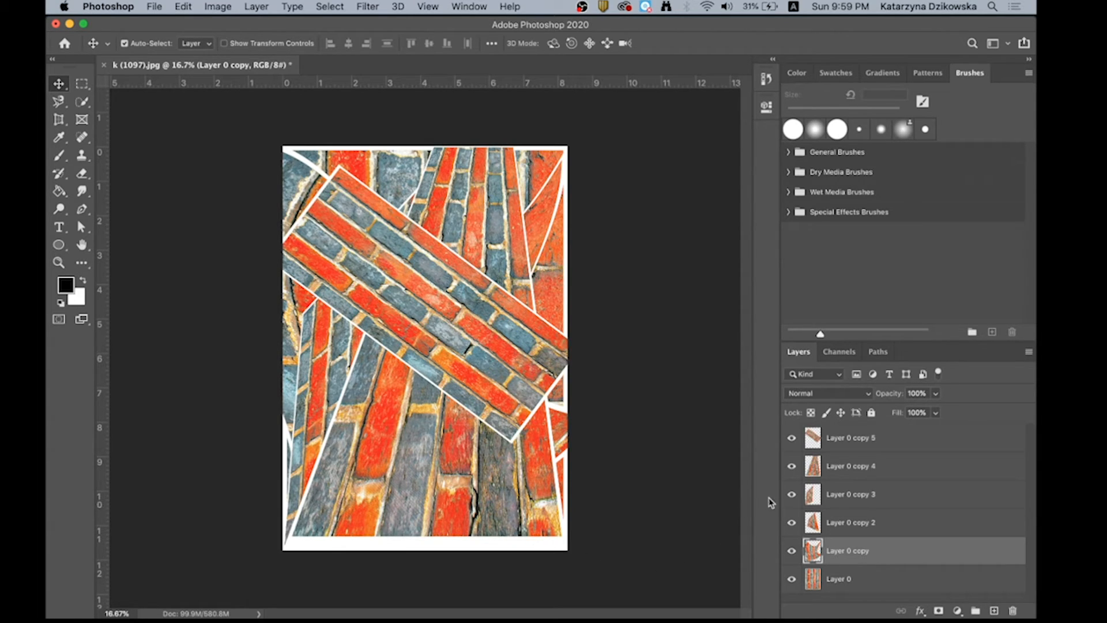
- Add a new layer above Layer 0 copy 5 and set the foreground colour to blue #281aac
click(836, 440)
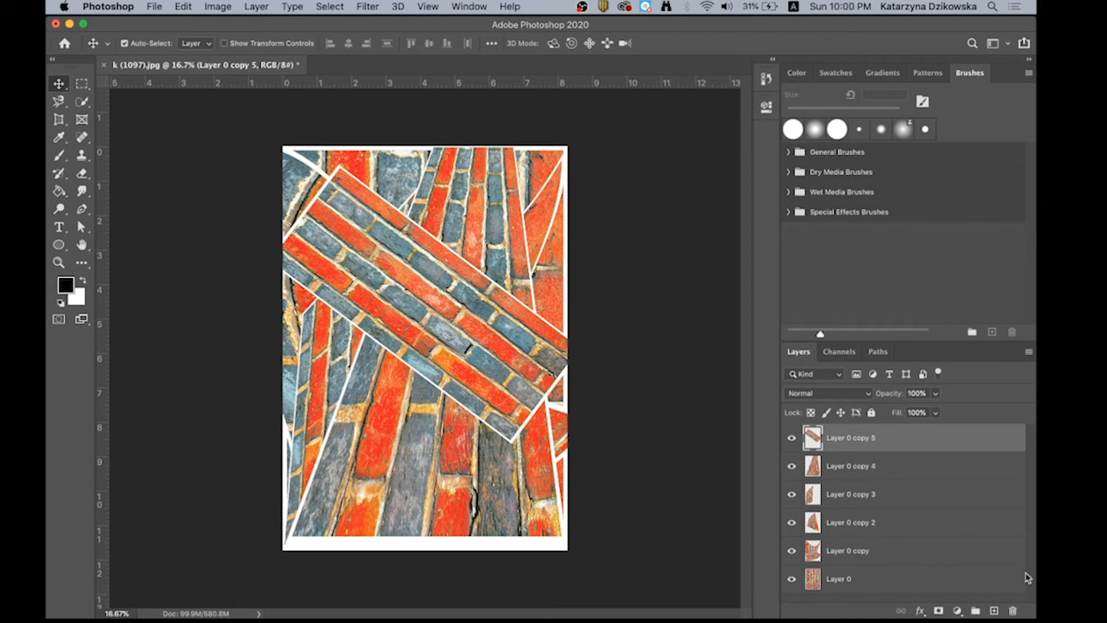
click(993, 611)
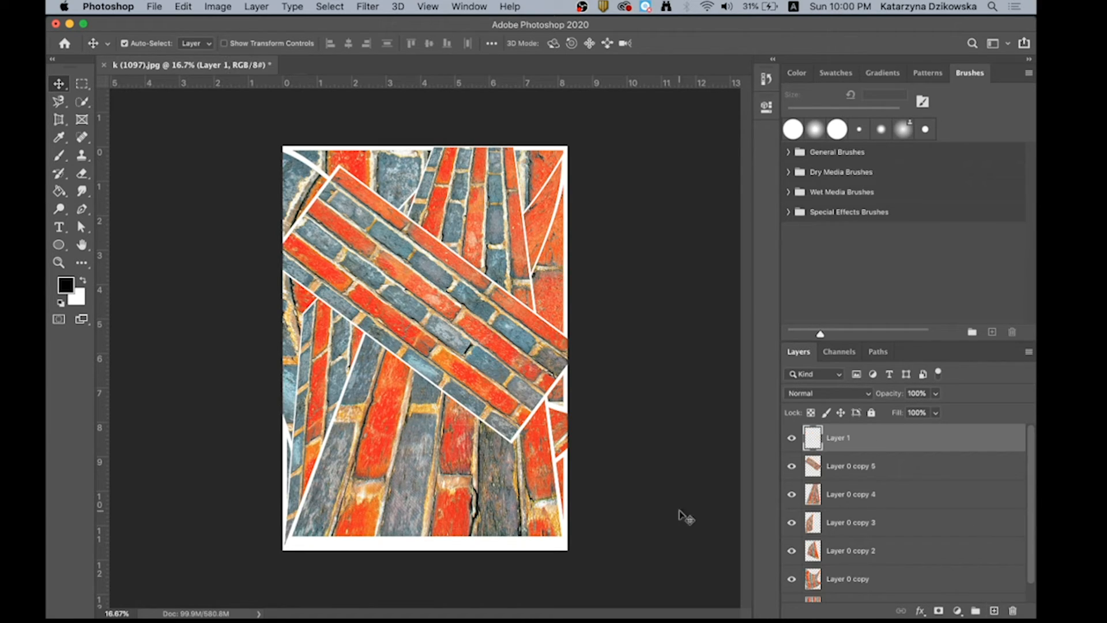
click(68, 282)
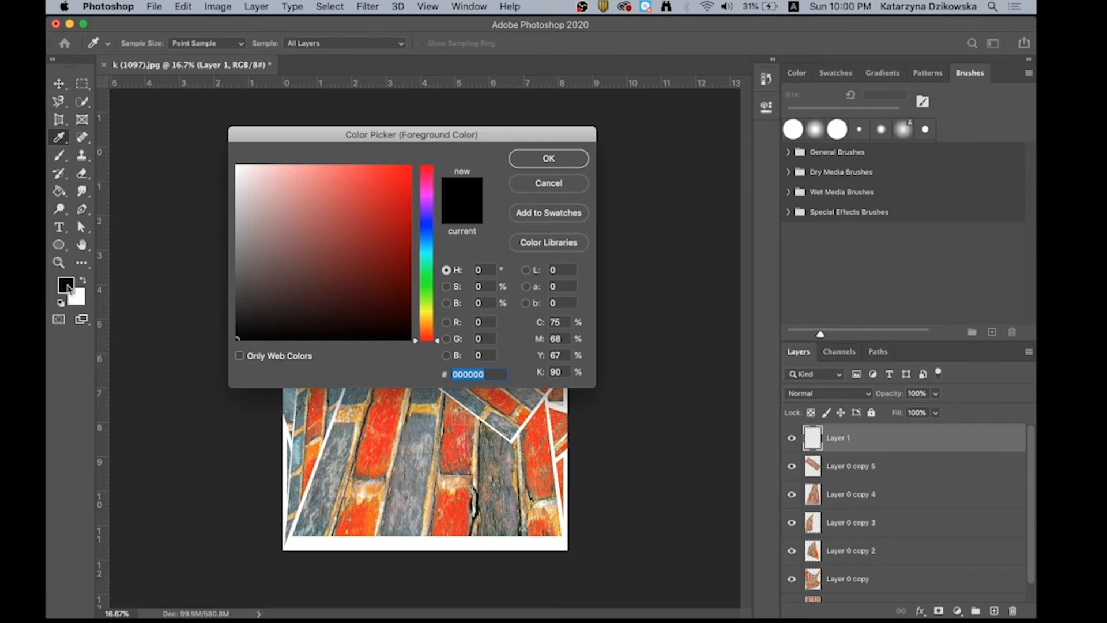
click(425, 221)
click(364, 240)
click(407, 218)
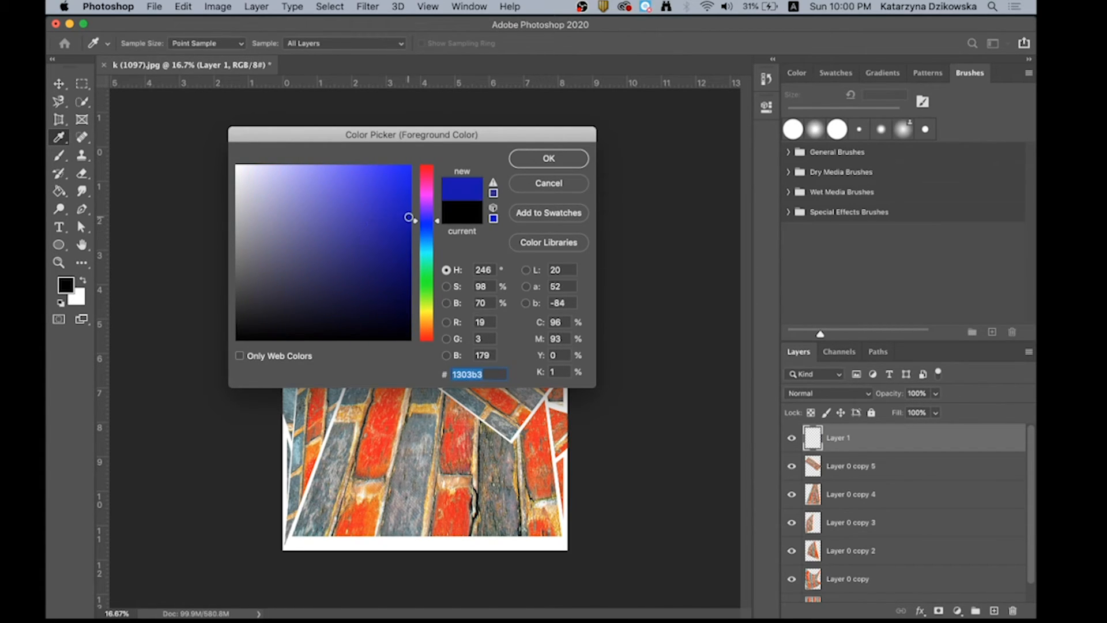
click(384, 222)
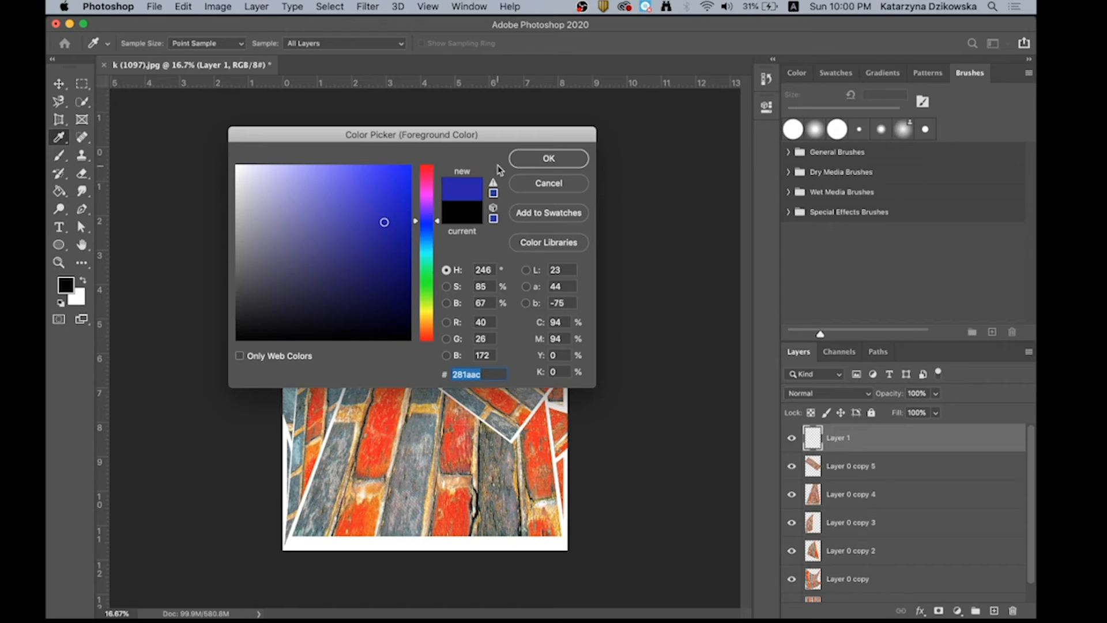
click(548, 158)
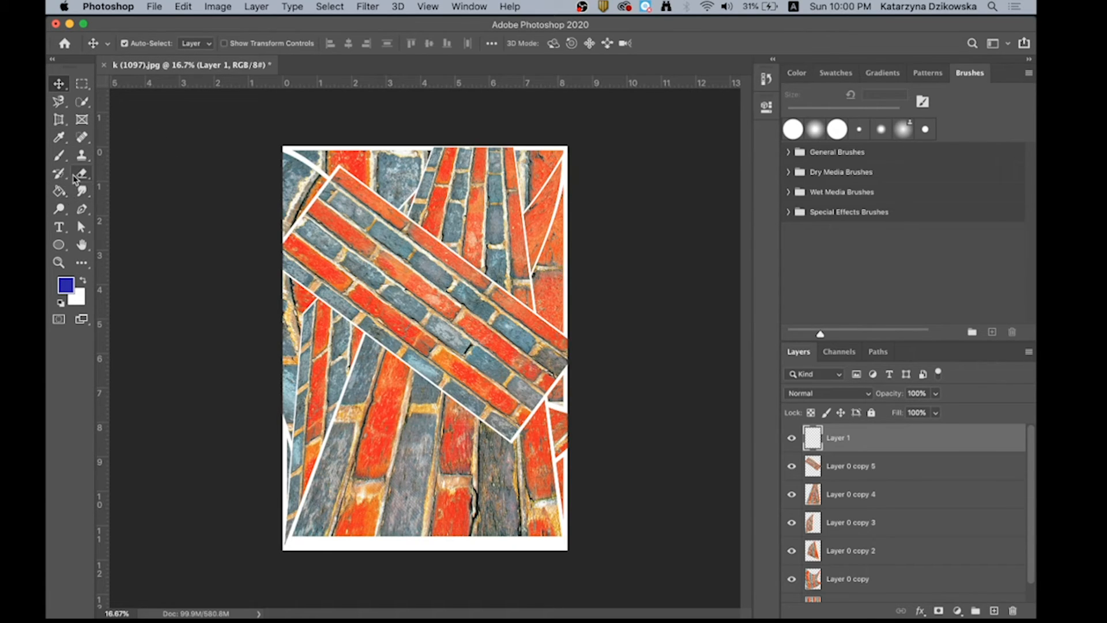
- Fill the new layer with the blue foreground colour and move it directly beneath Layer 0 copy 5
click(59, 191)
click(433, 206)
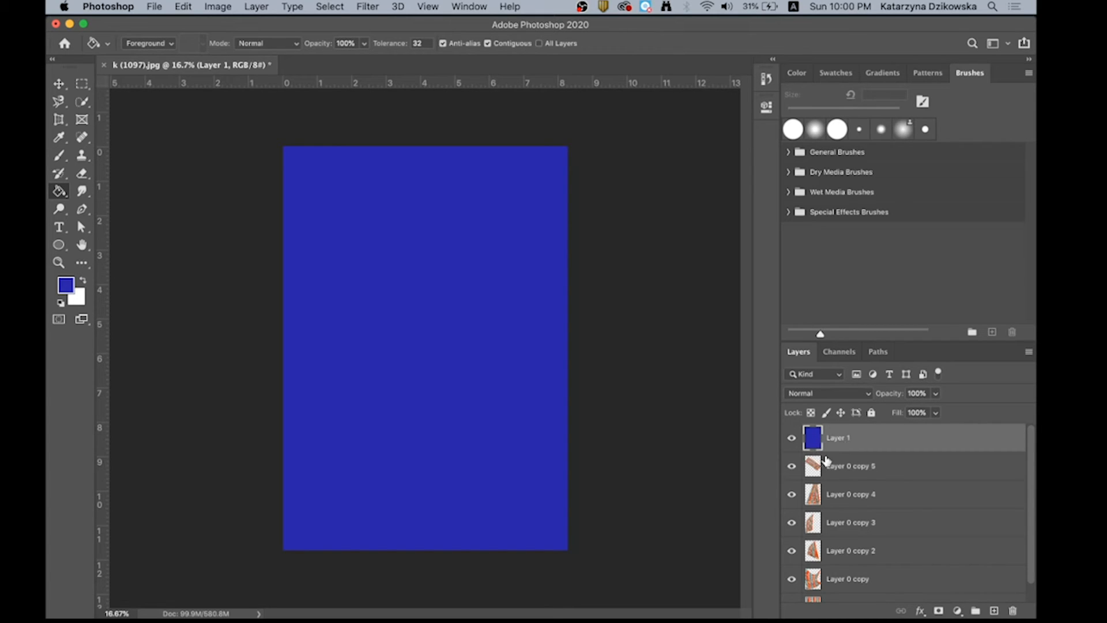
drag(839, 445, 840, 487)
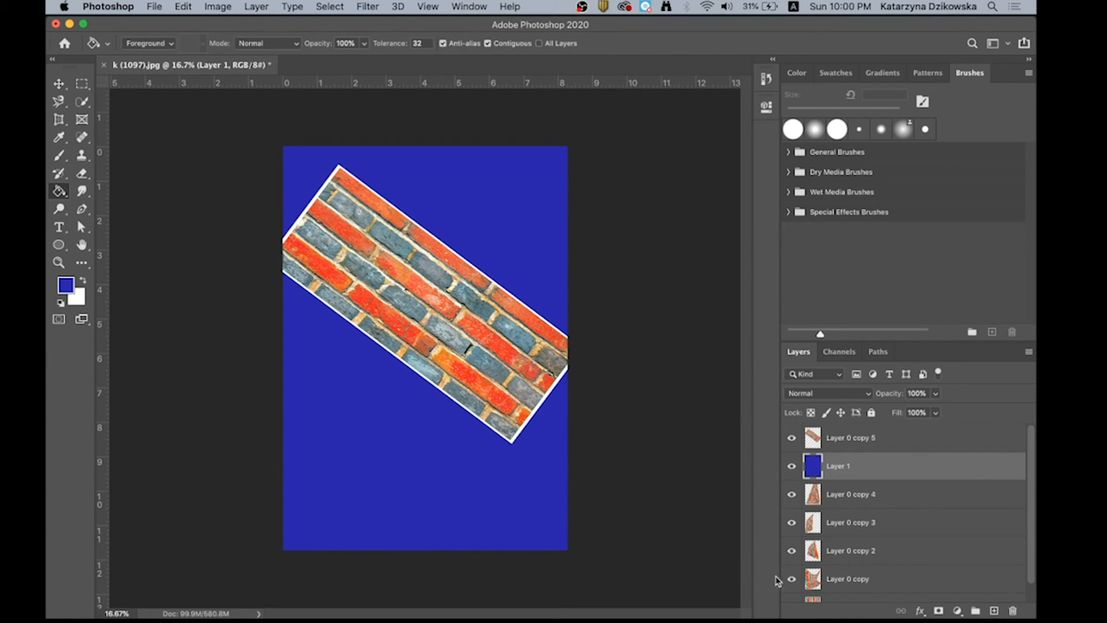
- Move Layer 0 copy 5 slightly down, centred horizontally on the canvas, and set its opacity to 66%
click(58, 84)
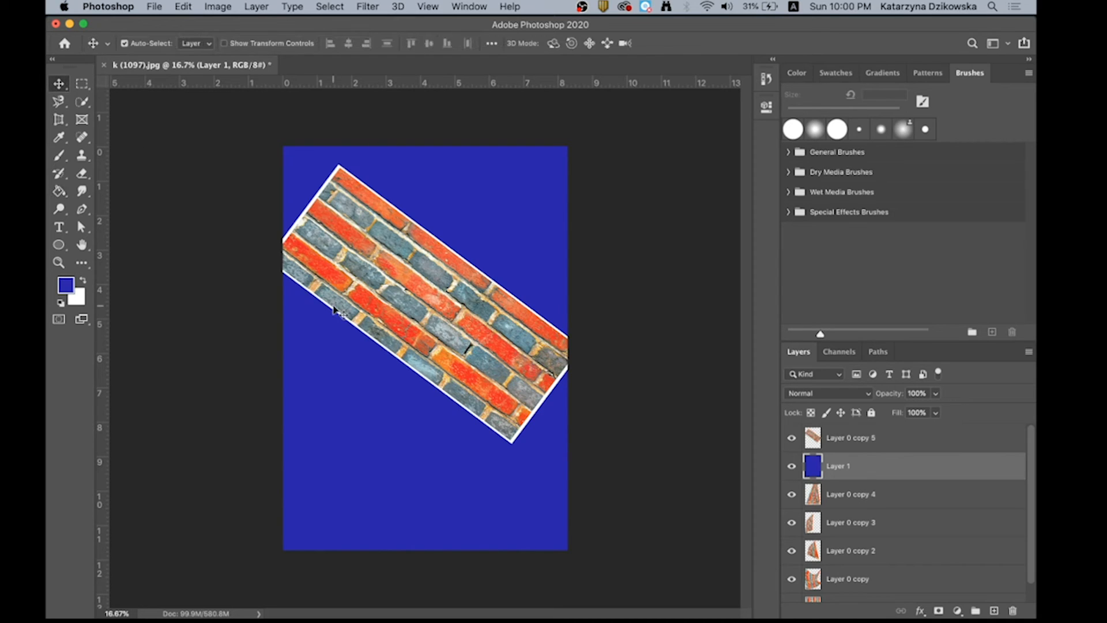
mouse_move(375, 293)
mouse_down()
mouse_move(384, 316)
mouse_move(386, 295)
mouse_up()
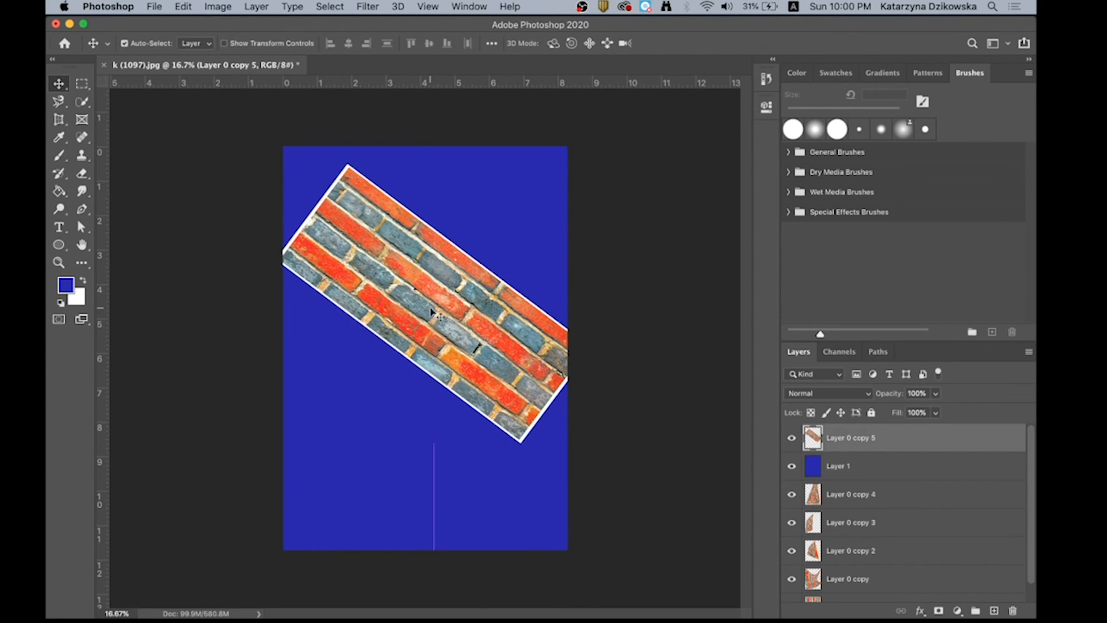
mouse_move(373, 244)
mouse_down()
mouse_move(381, 233)
mouse_move(365, 250)
mouse_up()
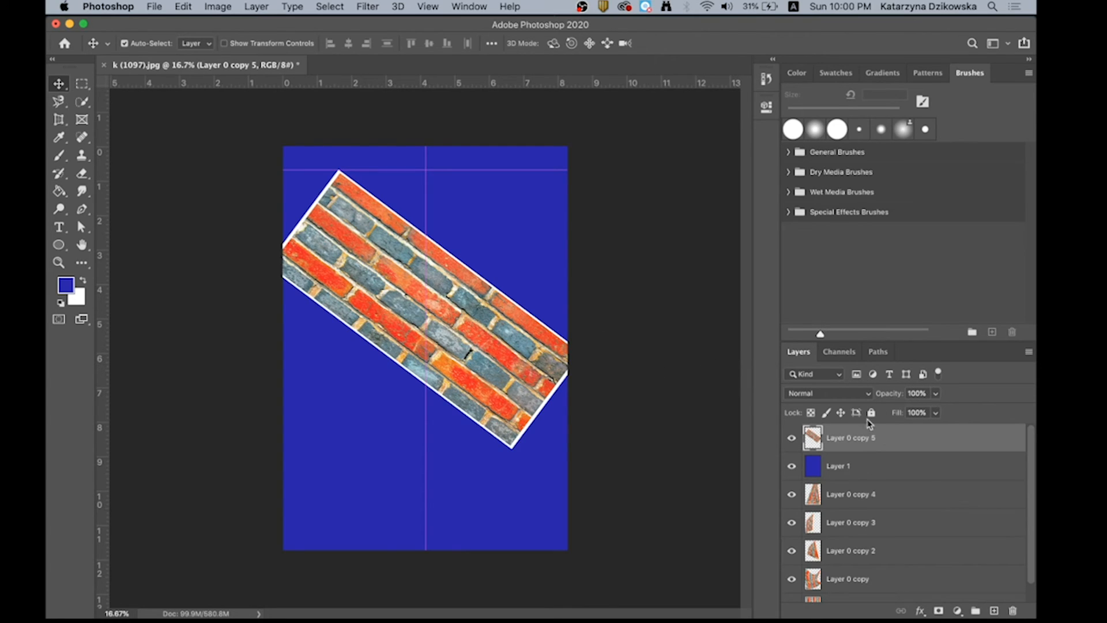
click(935, 395)
mouse_move(935, 413)
mouse_down()
mouse_move(886, 414)
mouse_move(918, 414)
mouse_up()
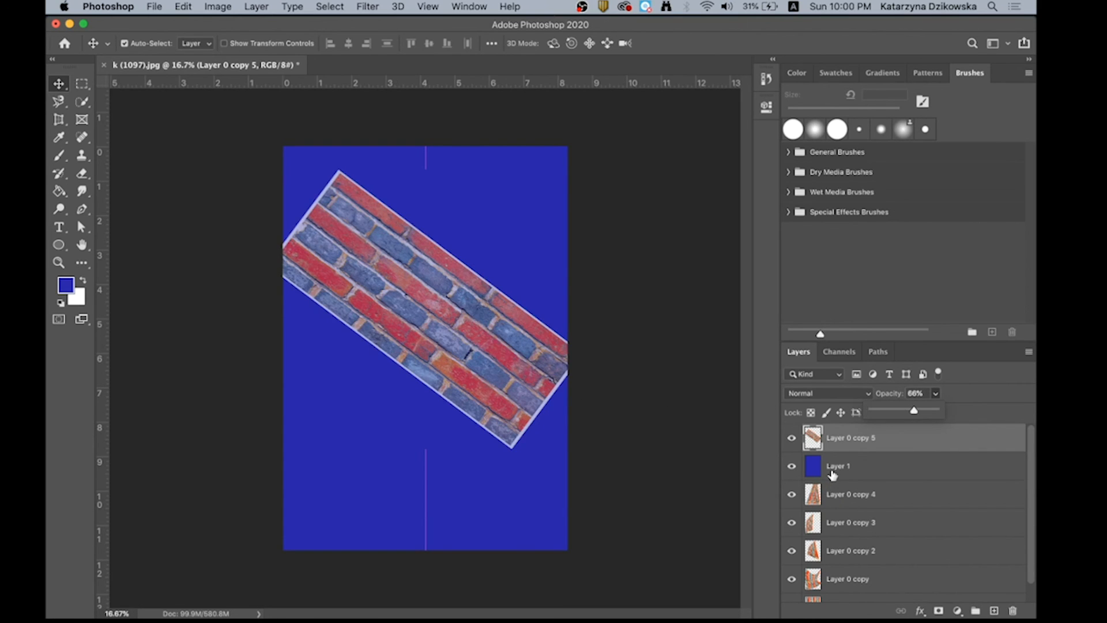
- Move the blue Layer 1 beneath Layer 0 copy 4 and set Layer 0 copy 4's opacity to 43%
drag(832, 474, 833, 505)
click(865, 465)
click(935, 393)
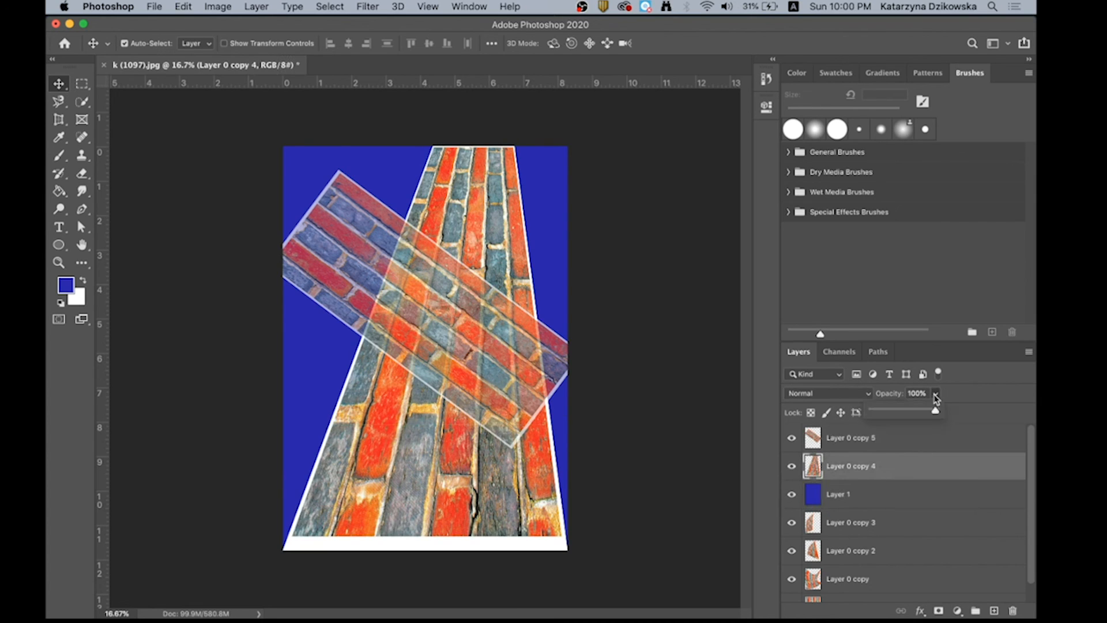
drag(938, 409, 900, 413)
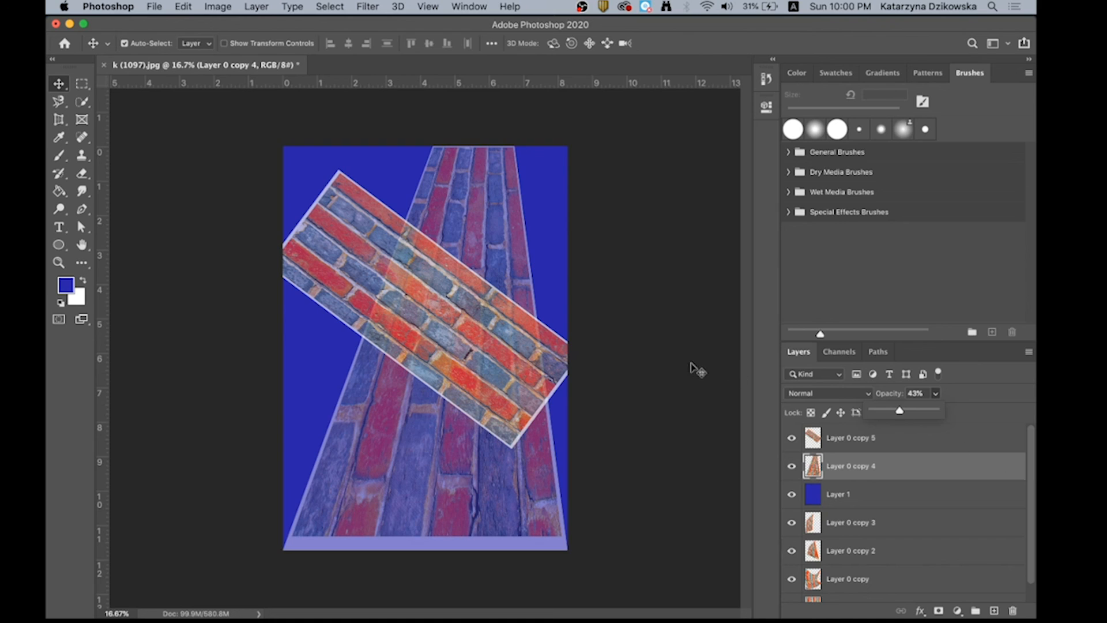